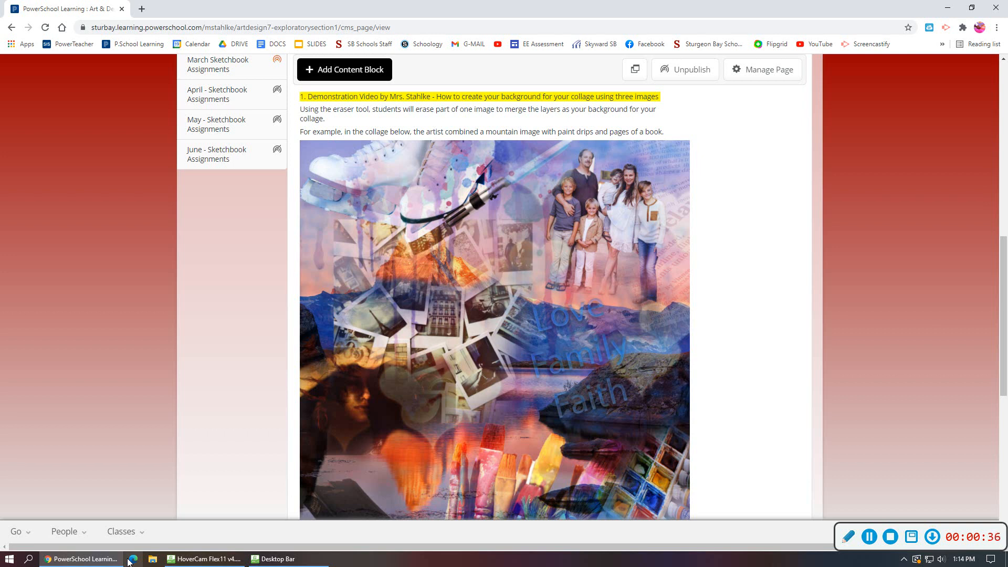
Review the Tuesday collage instructions on the class page and open the linked Pixabay image search site.
scroll(337, 376, "down", 1)
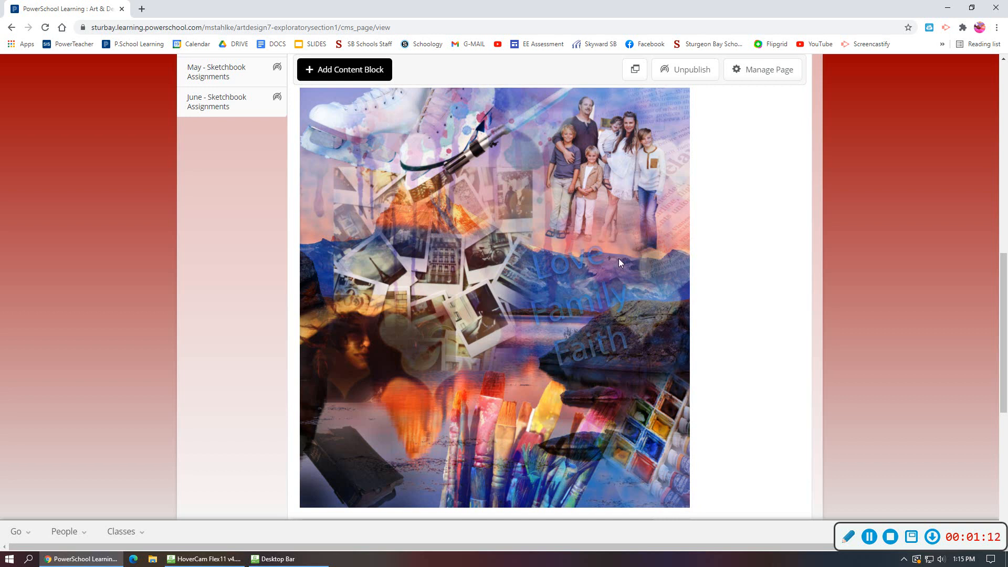
scroll(619, 261, "down", 1)
scroll(619, 262, "down", 1)
scroll(619, 267, "down", 2)
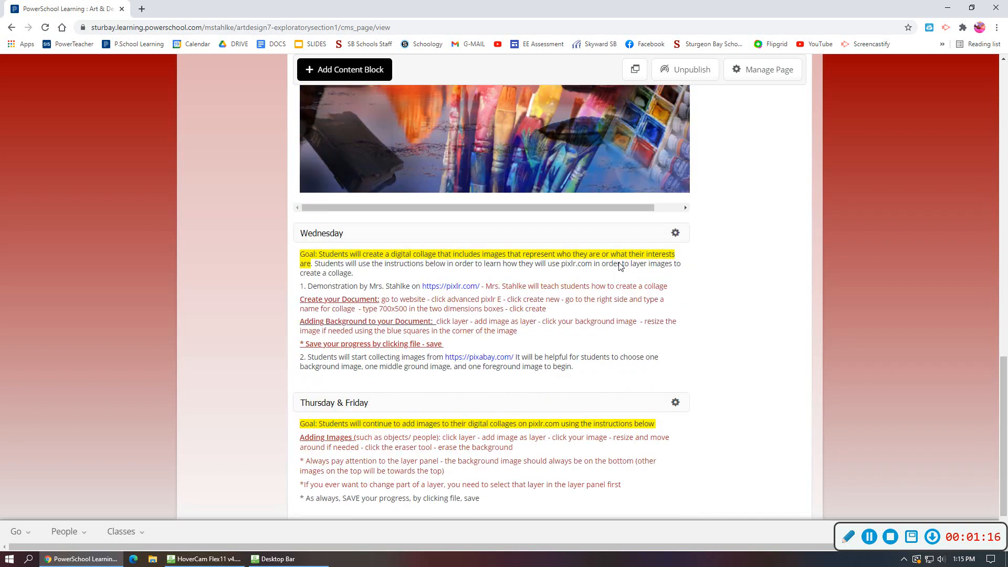
scroll(618, 262, "up", 5)
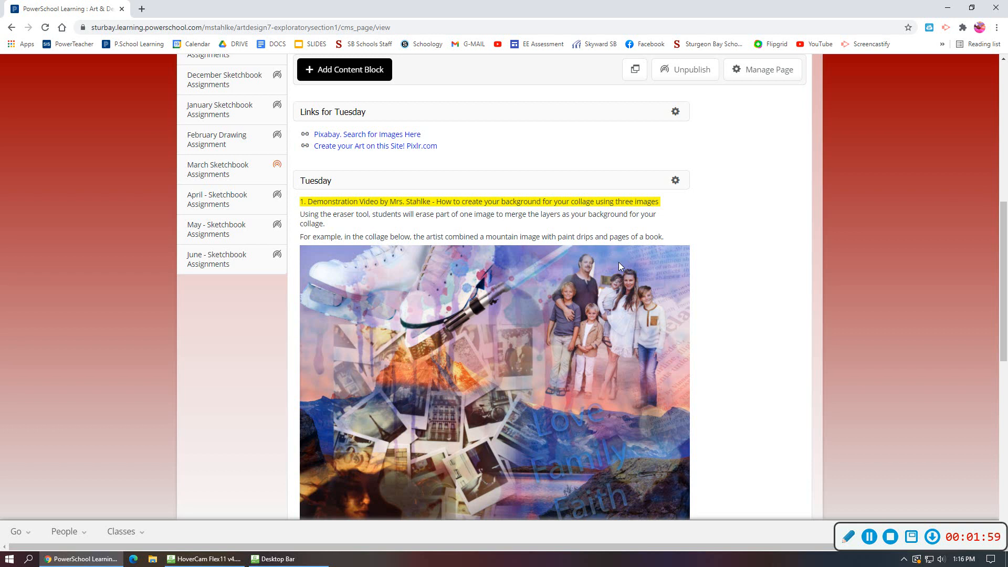
scroll(590, 227, "up", 2)
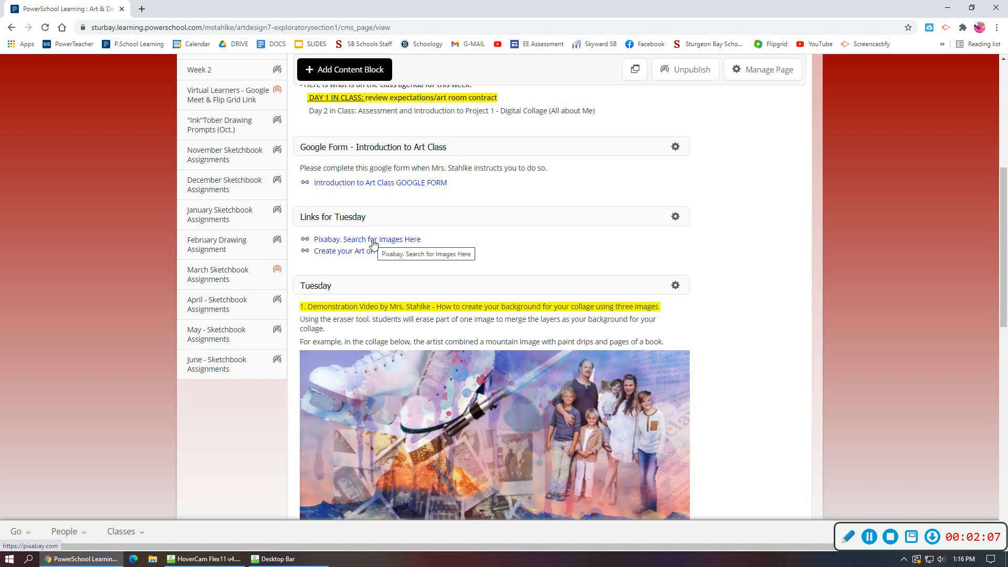
left_click(334, 240)
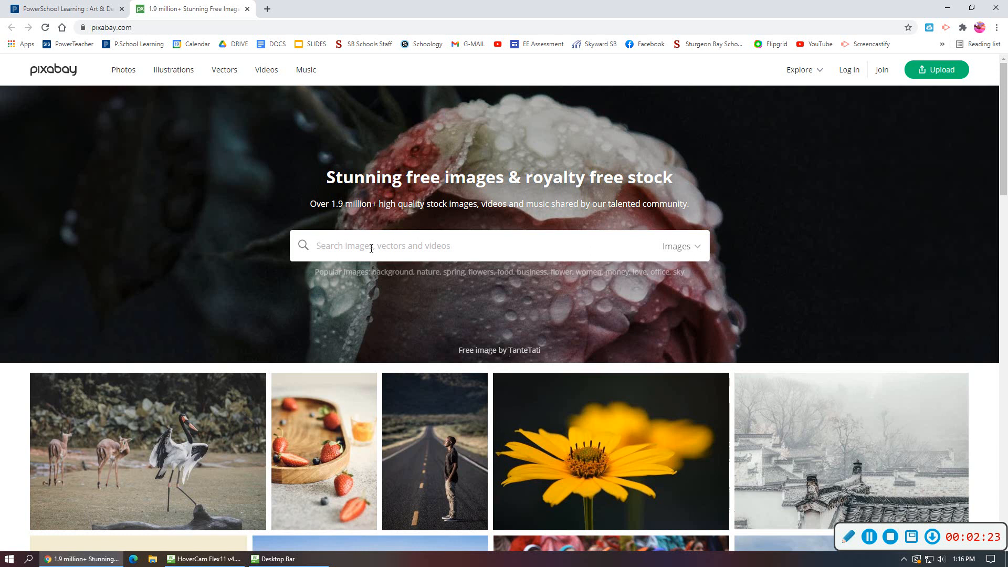
Search Pixabay for "colorful paint" and open the pink, lilac and teal watercolor photo.
type("colorful")
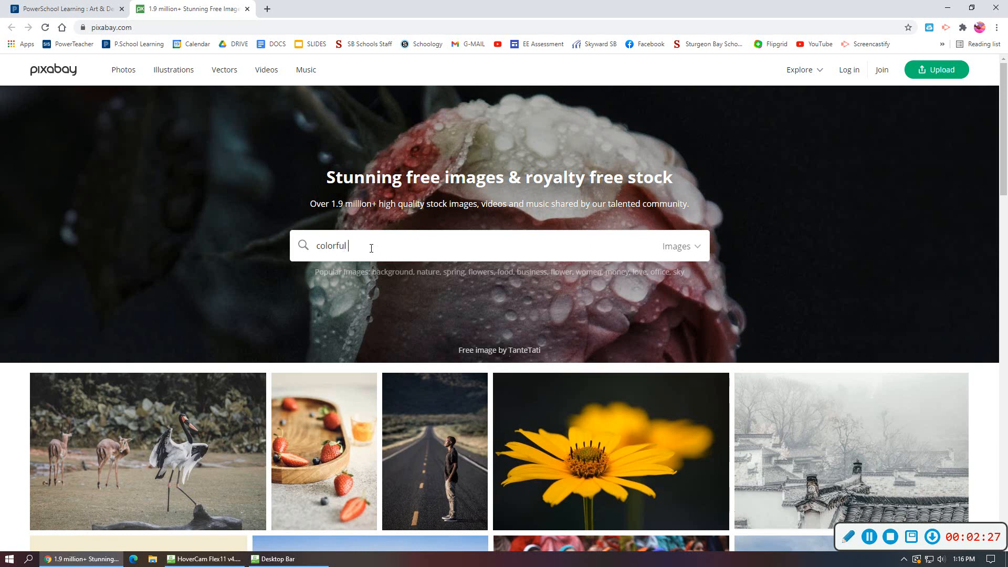
type(" paint")
key("Return")
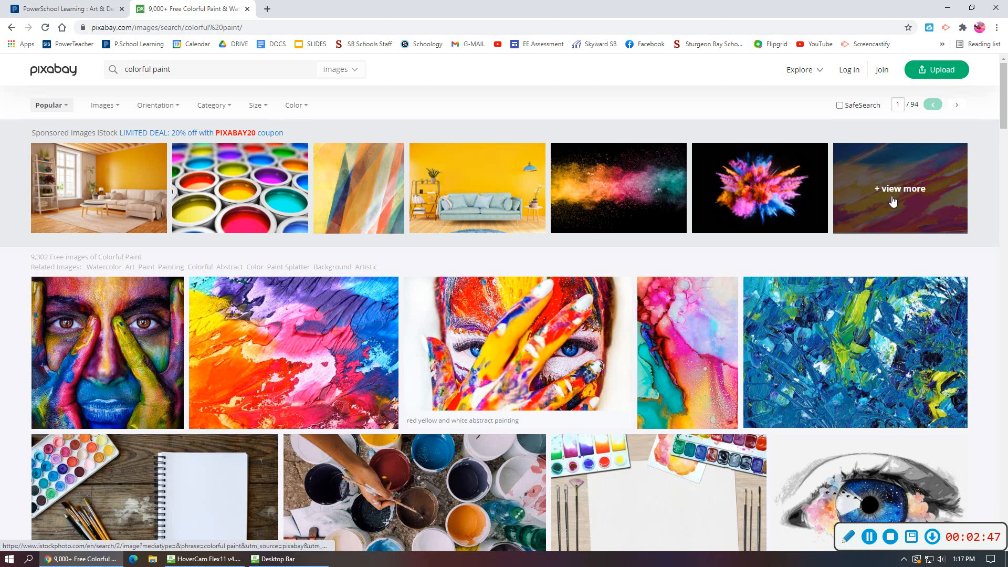
scroll(862, 236, "down", 1)
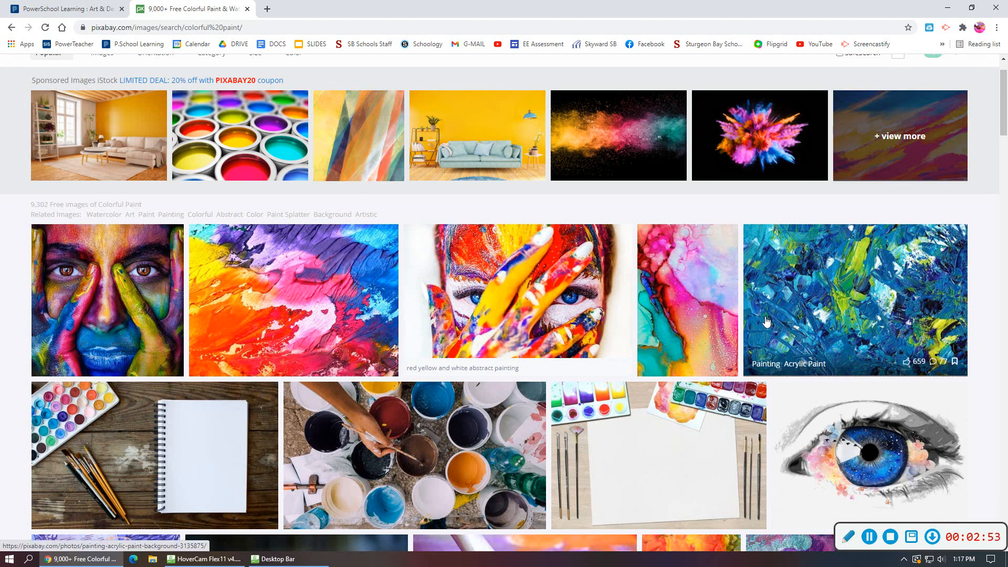
left_click(710, 278)
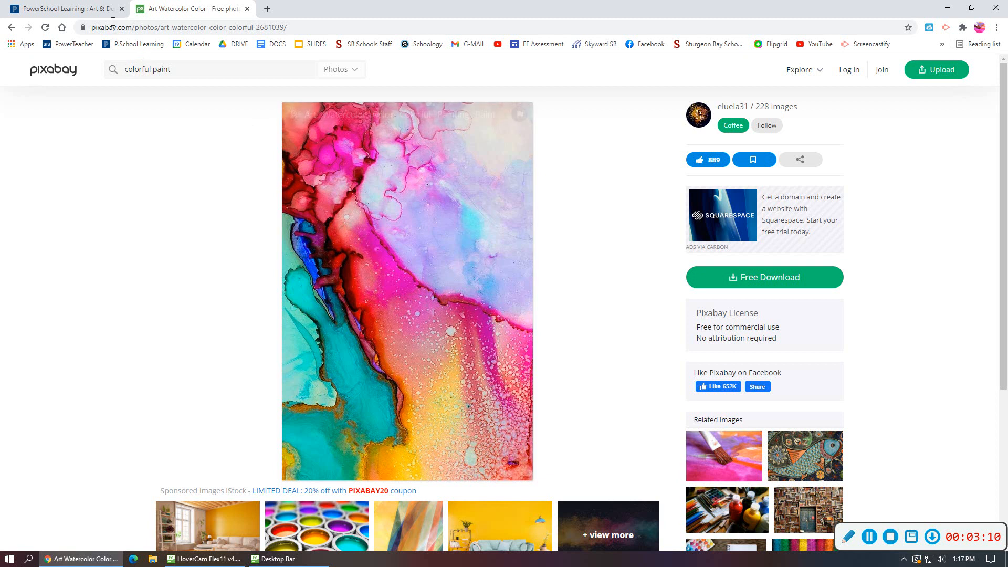
Open the Pixlr link for Tuesday from the class page and start a new document there.
left_click(65, 8)
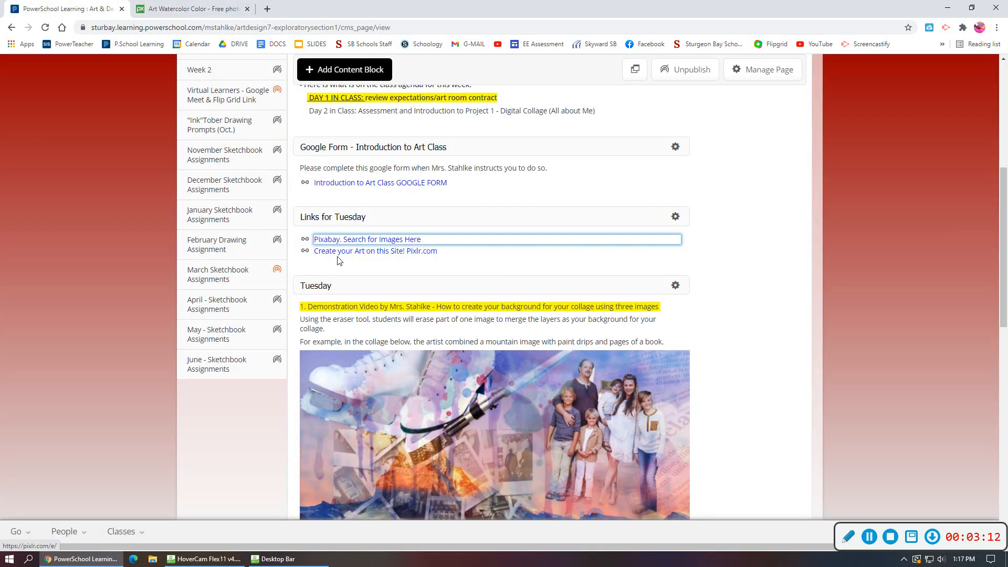
left_click(413, 253)
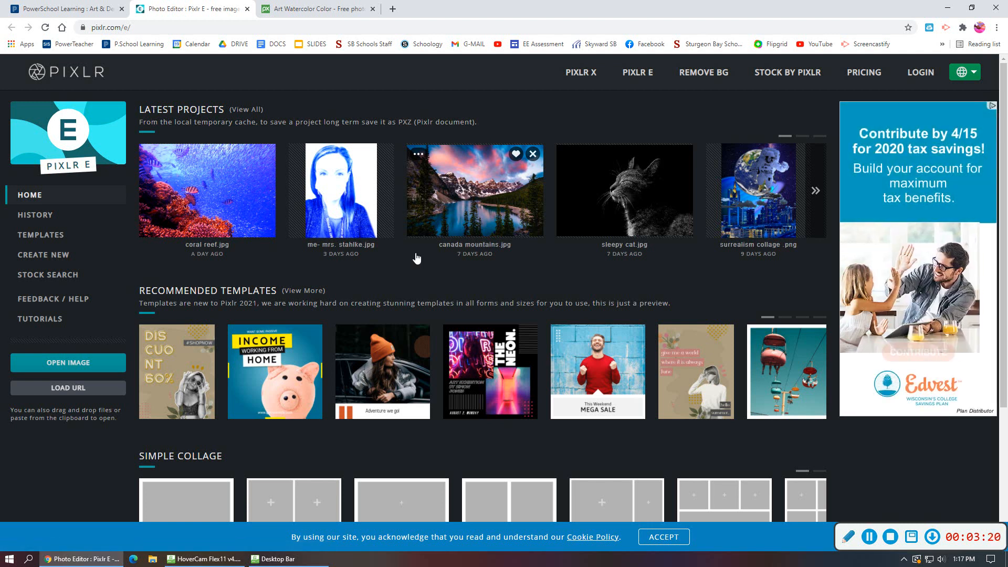
left_click(65, 255)
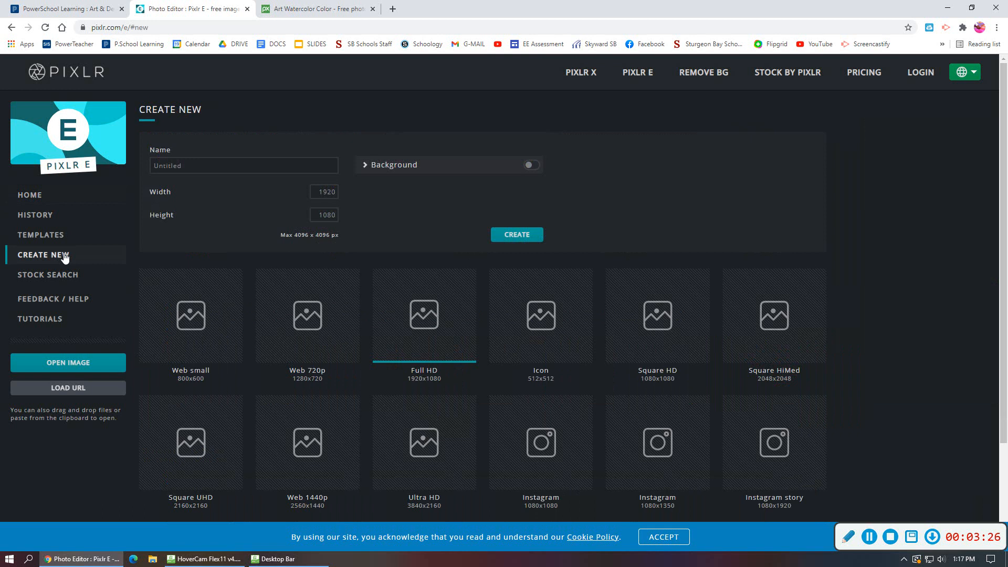
Name the new document "About Me Collage" followed by the teacher's surname in parentheses.
left_click(211, 166)
left_click_drag(215, 166, 148, 166)
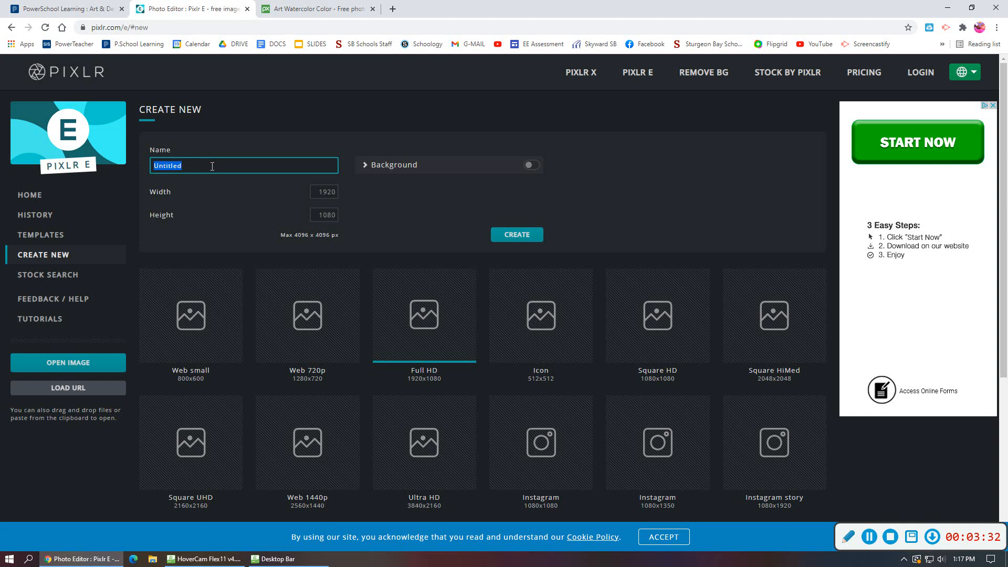
type("A")
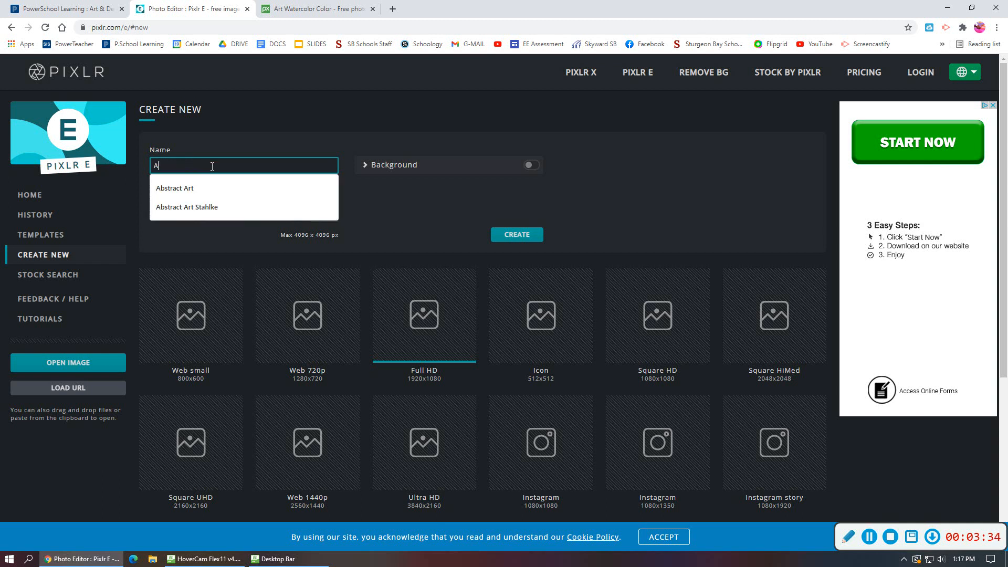
type("bout Me Collage (Stahlke")
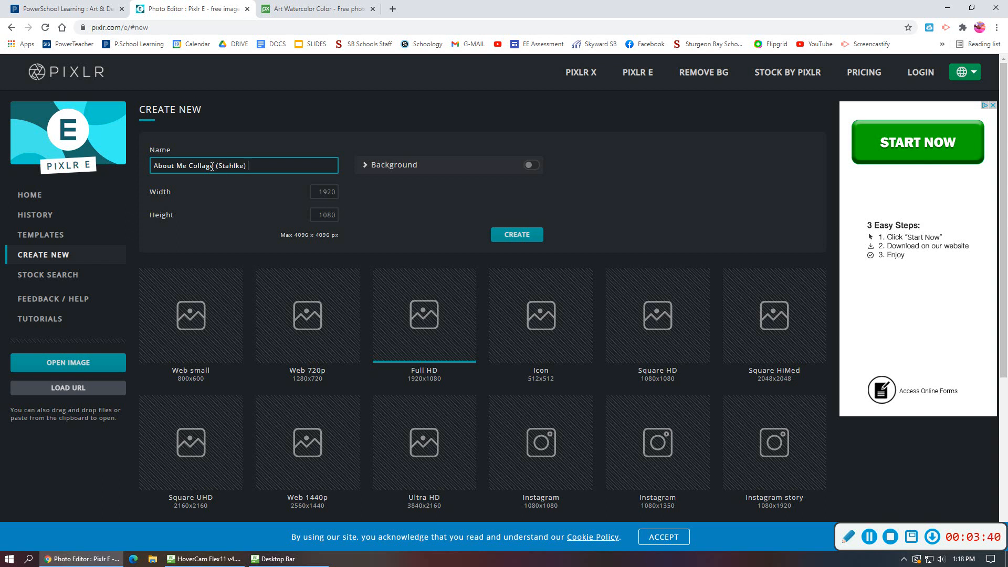
Set the new document's width and height to 500 px each.
left_click(324, 192)
type("500")
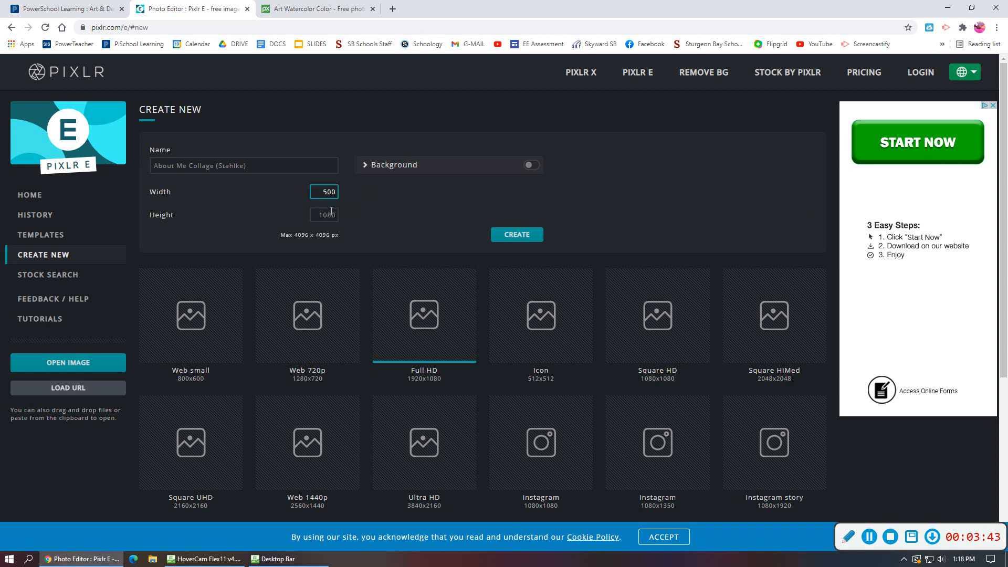
key("Tab")
type("50")
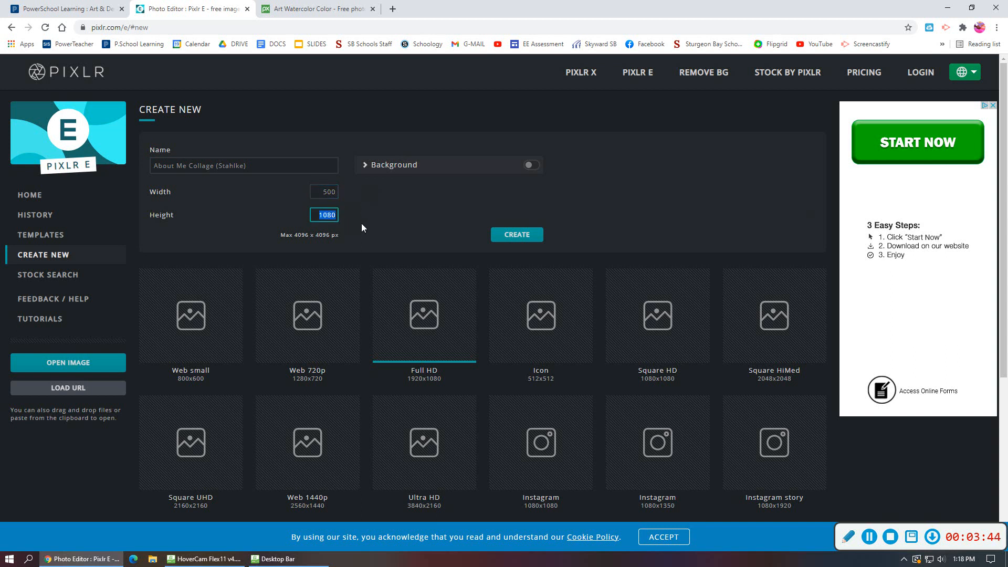
left_click(318, 195)
left_click(320, 213)
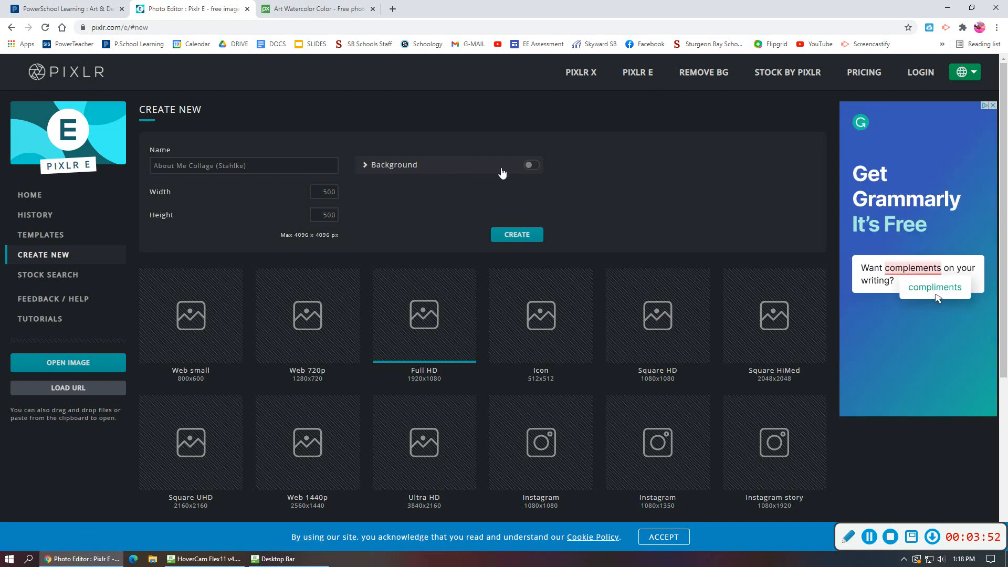
Enable the background, try other colors before choosing white again, and create the document.
left_click(530, 167)
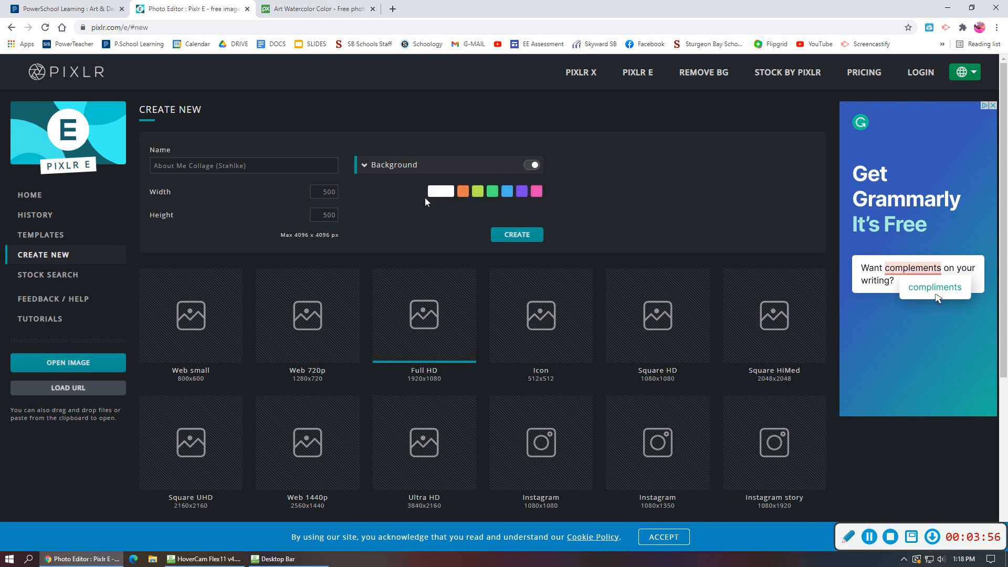
left_click(441, 192)
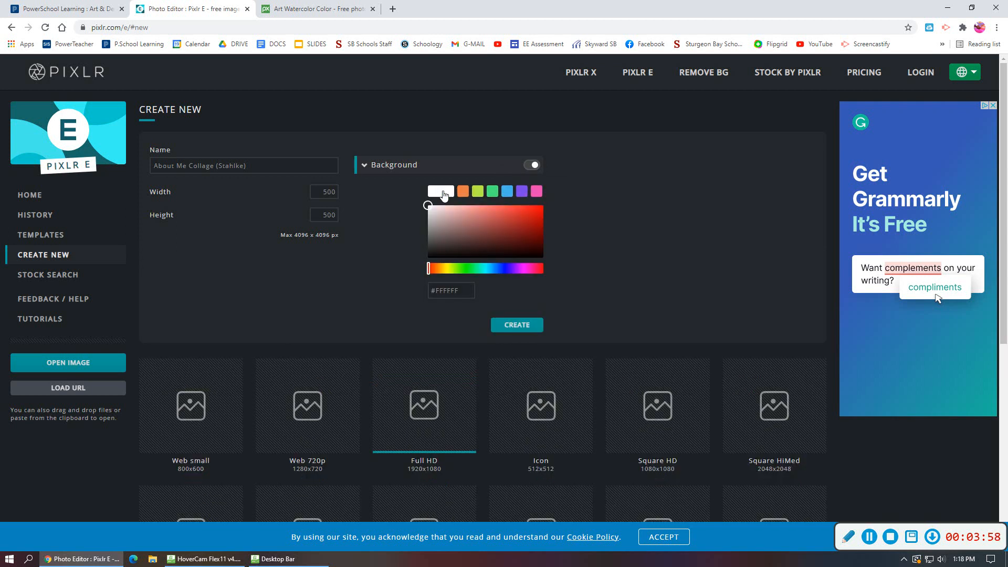
left_click_drag(429, 206, 505, 239)
left_click(430, 268)
mouse_move(432, 271)
left_mouse_down()
mouse_move(542, 267)
mouse_move(420, 268)
left_mouse_up()
left_click_drag(429, 234, 419, 211)
left_click(527, 325)
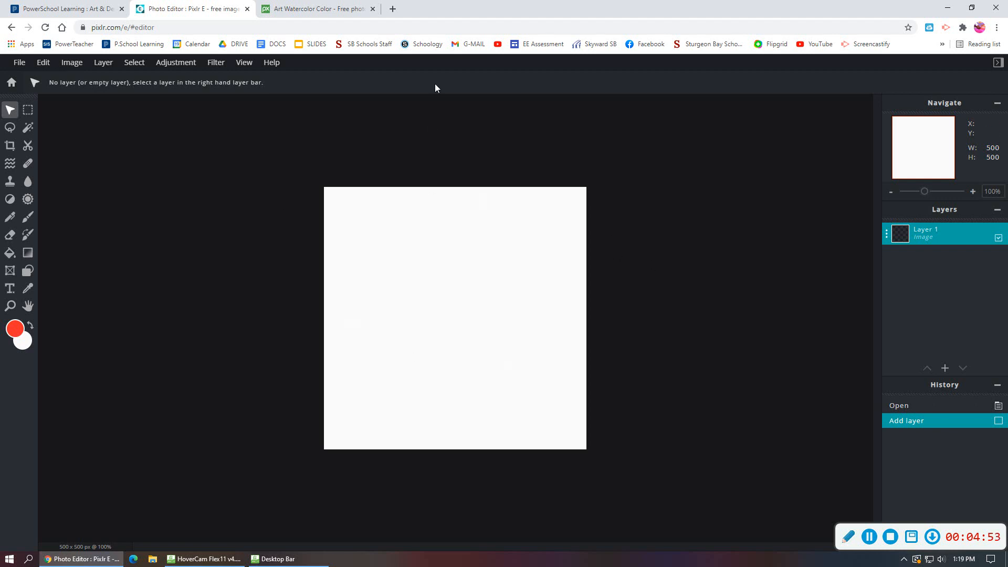
Switch back to Pixabay and copy the colorful watercolor image to the clipboard.
left_click(337, 16)
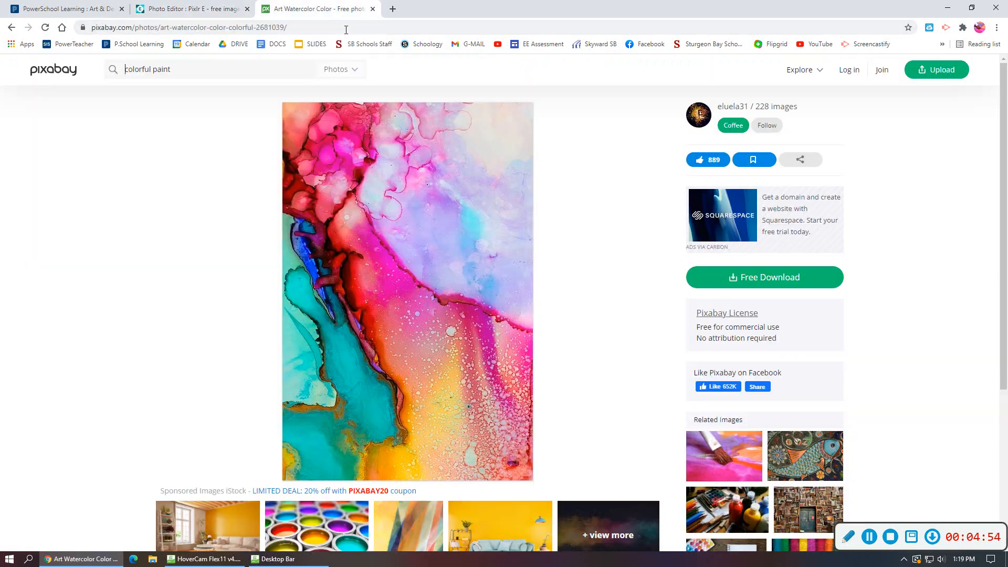
right_click(382, 210)
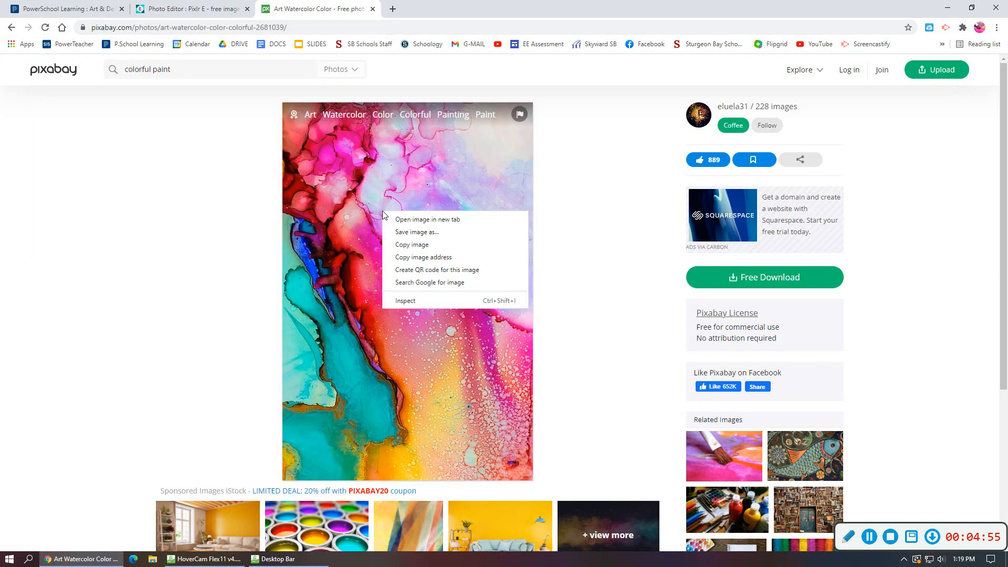
left_click(607, 191)
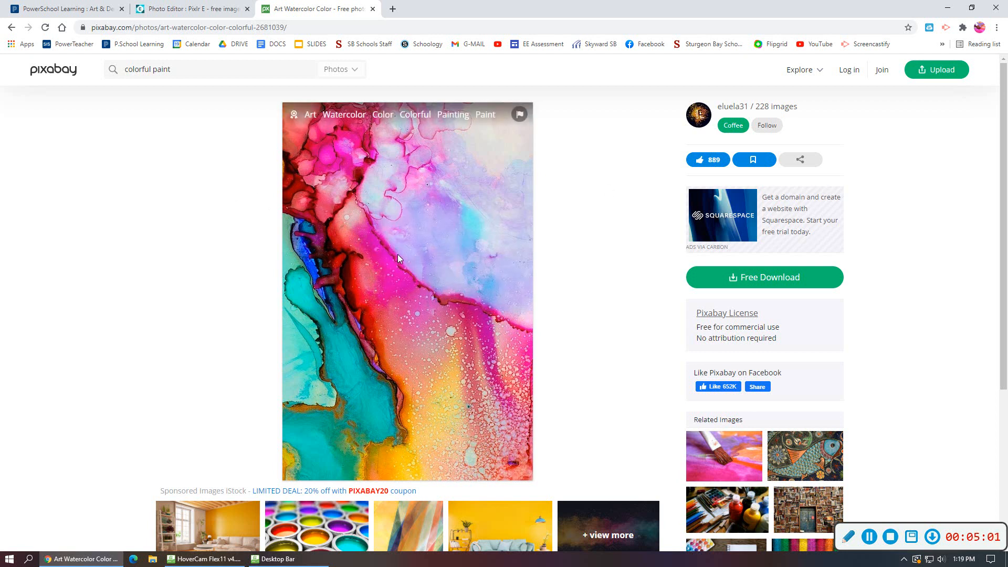
right_click(379, 231)
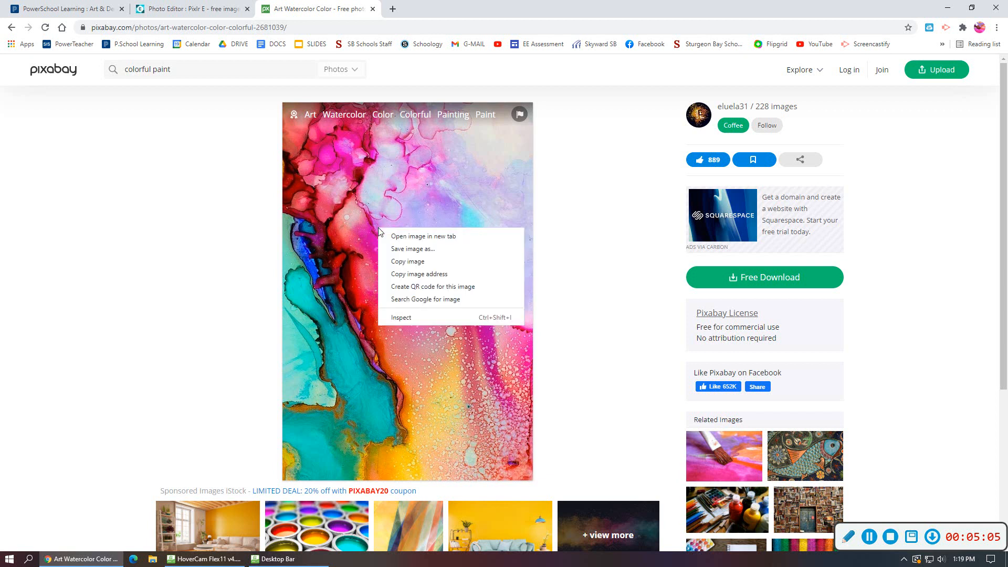
left_click(418, 262)
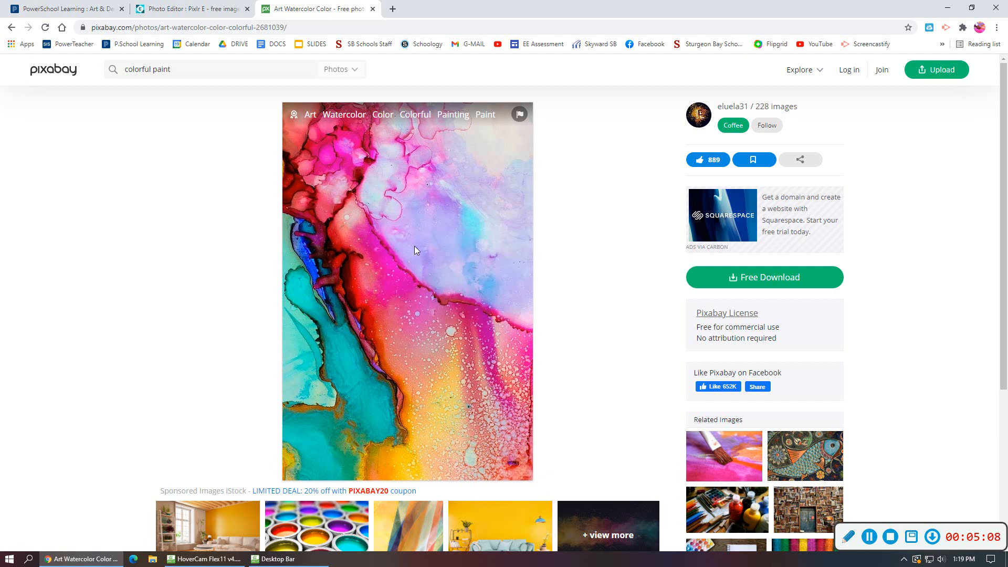
Switch to Pixlr and paste the copied watercolor image into the blank document.
left_click(212, 12)
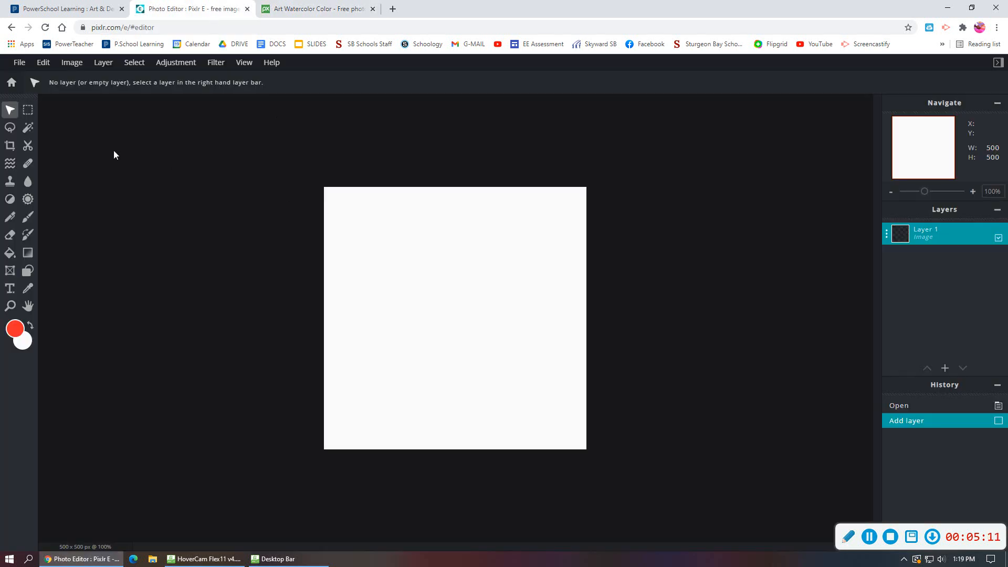
left_click(43, 62)
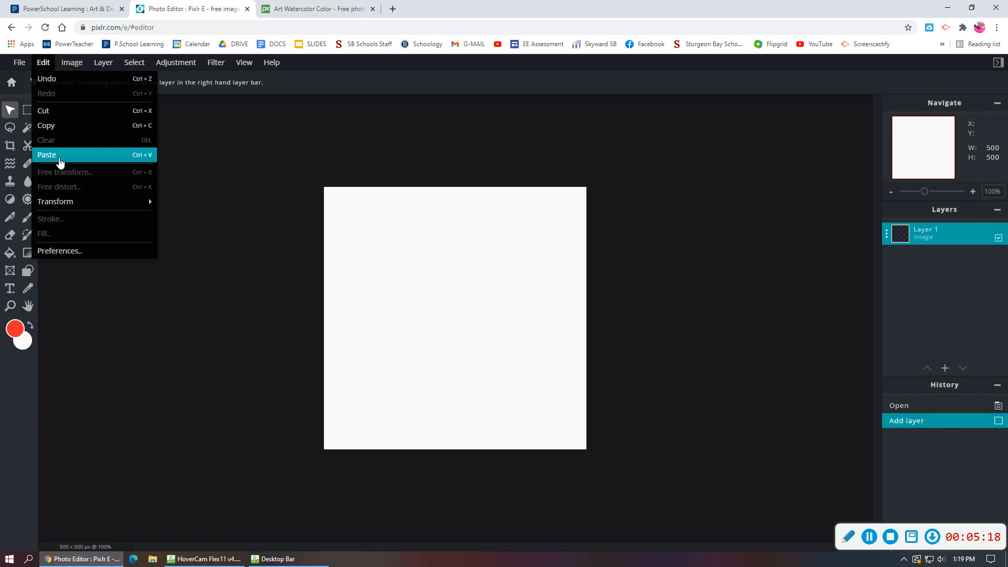
left_click(52, 157)
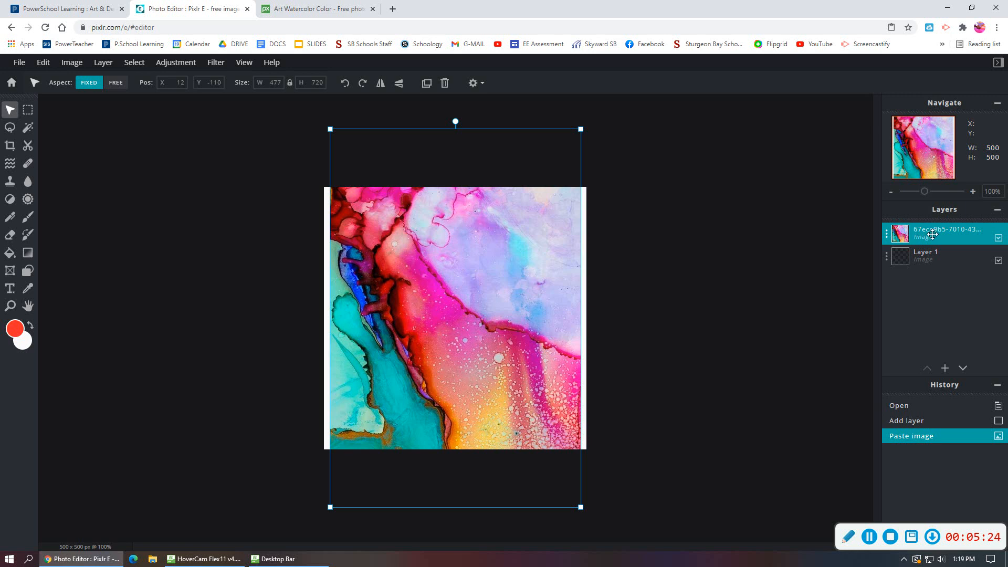
Rename the pasted image layer to "Paint splatter" and close its layer settings.
left_click(922, 231)
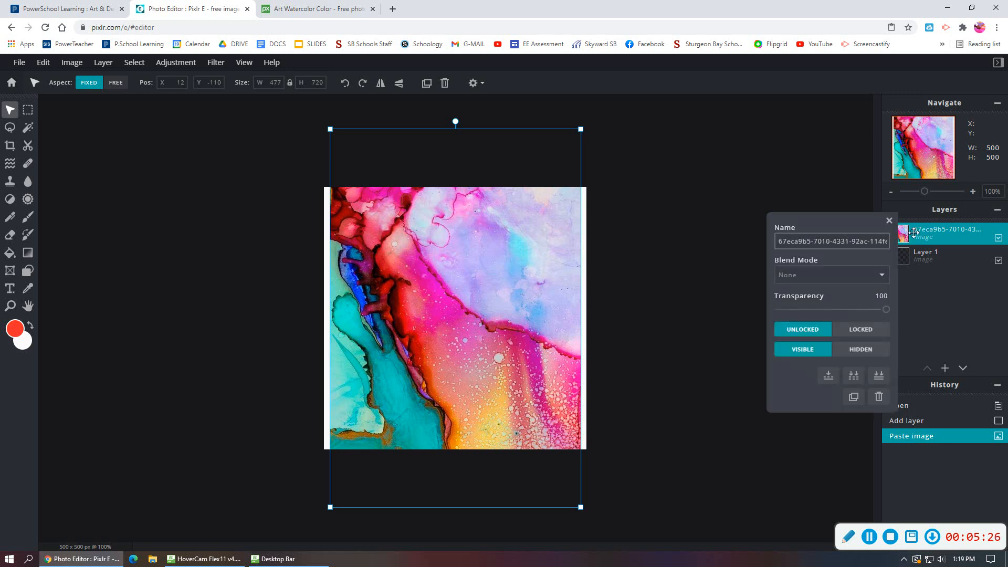
left_click(887, 239)
left_click_drag(887, 243, 757, 245)
type("Paint splatte")
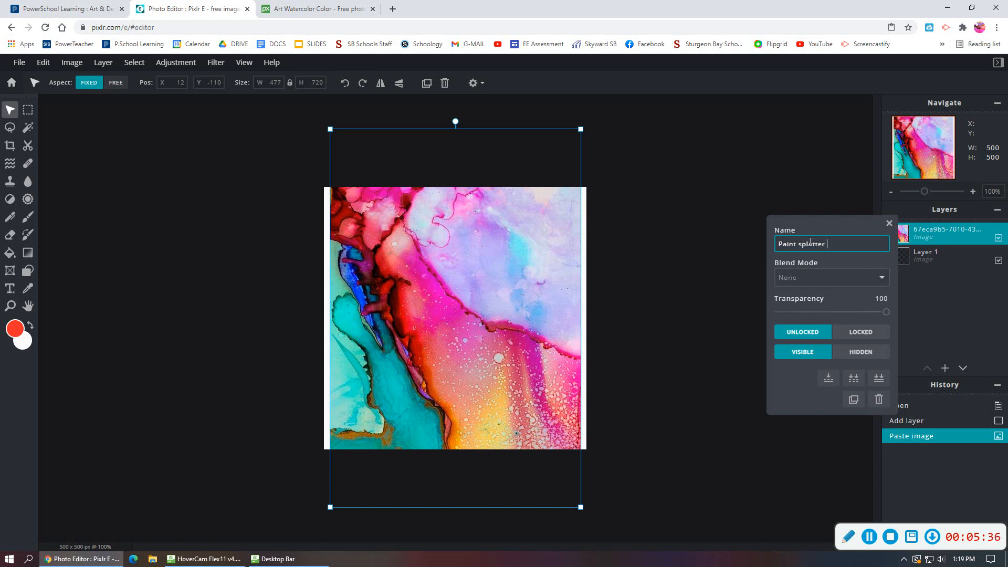
type("r")
key("Return")
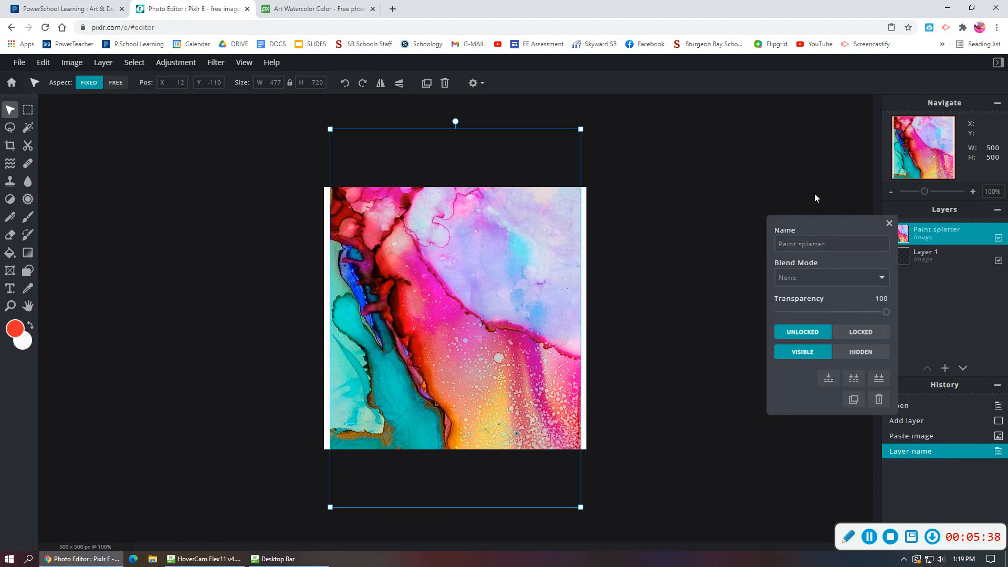
left_click(889, 223)
Move the paint splatter image around the canvas and resize it proportionally to about 409 × 617 px.
mouse_move(463, 247)
left_mouse_down()
mouse_move(452, 273)
mouse_move(459, 241)
mouse_move(442, 241)
left_mouse_up()
left_click_drag(436, 264, 484, 255)
left_click_drag(476, 257, 489, 251)
left_click_drag(581, 137, 533, 185)
mouse_move(503, 231)
left_mouse_down()
mouse_move(517, 195)
mouse_move(570, 138)
mouse_move(535, 168)
mouse_move(589, 143)
mouse_move(533, 203)
mouse_move(593, 161)
mouse_move(596, 184)
mouse_move(559, 154)
left_mouse_up()
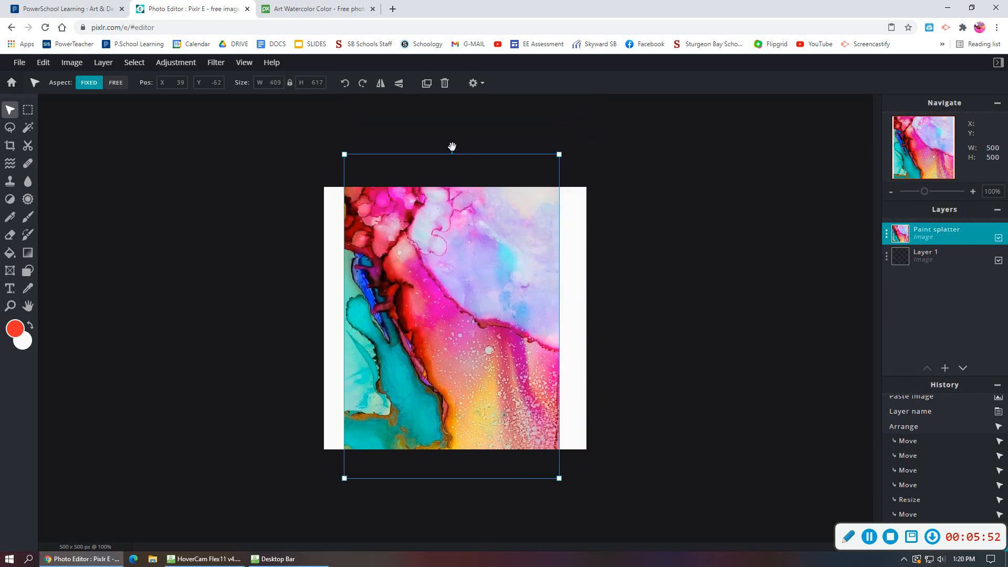
Rotate the paint splatter image a quarter turn clockwise and enlarge it to about 499 × 753 px, covering the whole canvas.
mouse_move(457, 149)
left_mouse_down()
mouse_move(532, 173)
mouse_move(575, 300)
mouse_move(552, 330)
mouse_move(551, 321)
left_mouse_up()
left_click_drag(501, 344, 505, 321)
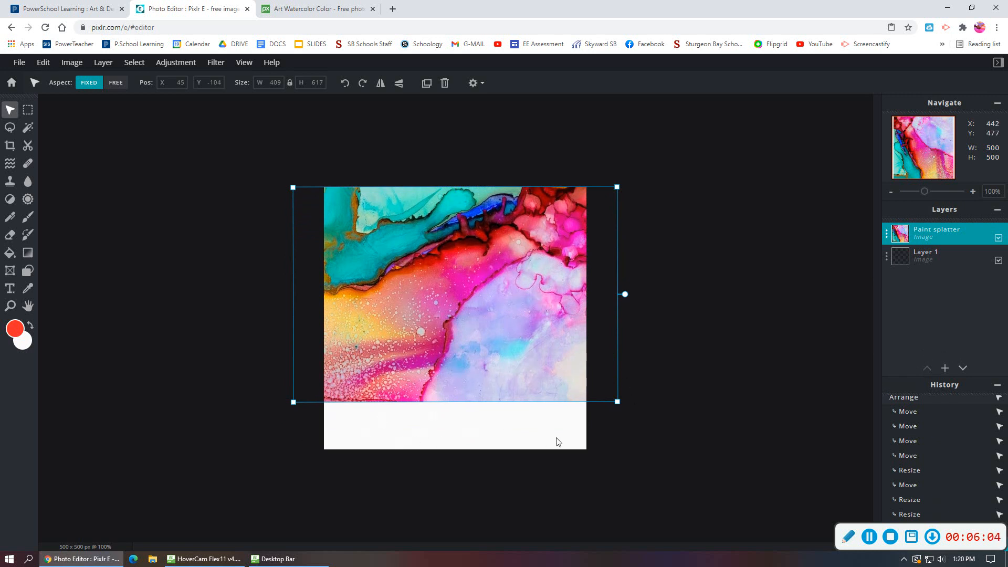
mouse_move(618, 402)
left_mouse_down()
mouse_move(764, 452)
mouse_move(755, 450)
left_mouse_up()
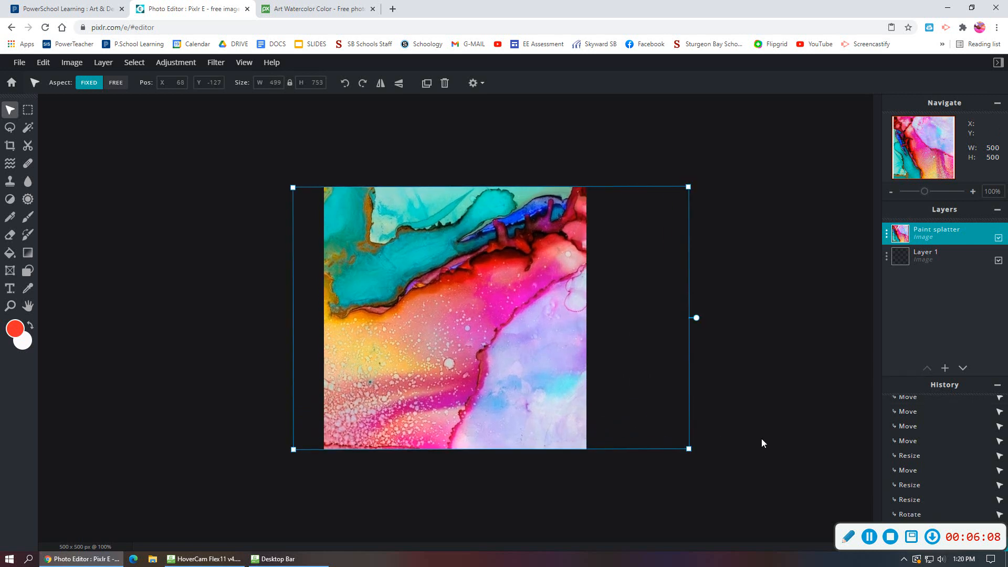
Nudge the paint splatter image upward and enlarge it slightly so it covers the canvas down to its lower edge.
left_click(765, 411)
left_click_drag(447, 365, 448, 360)
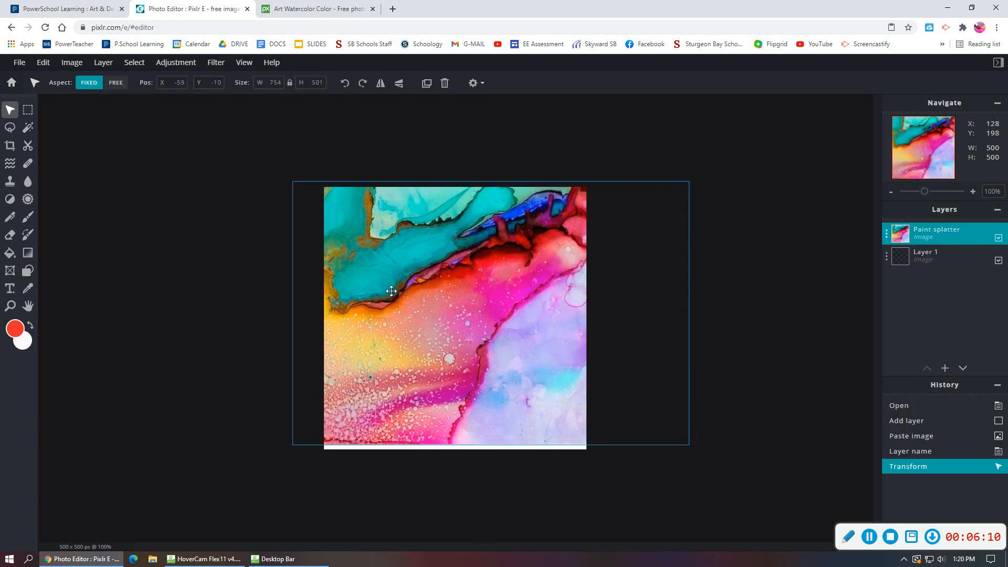
left_click_drag(687, 444, 699, 452)
left_click(756, 424)
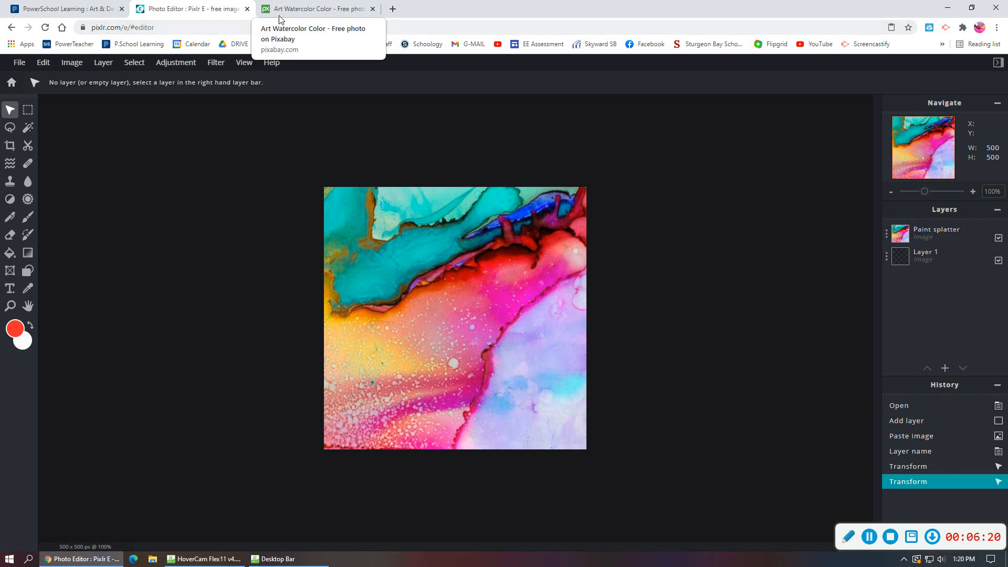
Switch to Pixabay and search its photos for "mountain range".
left_click(317, 9)
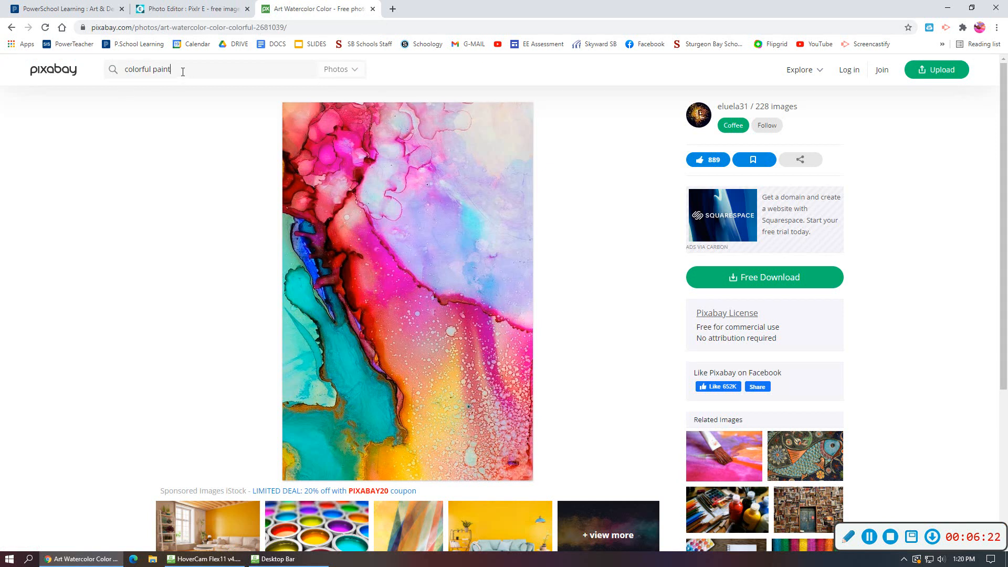
left_click_drag(180, 70, 112, 73)
type("mountain range")
key("Return")
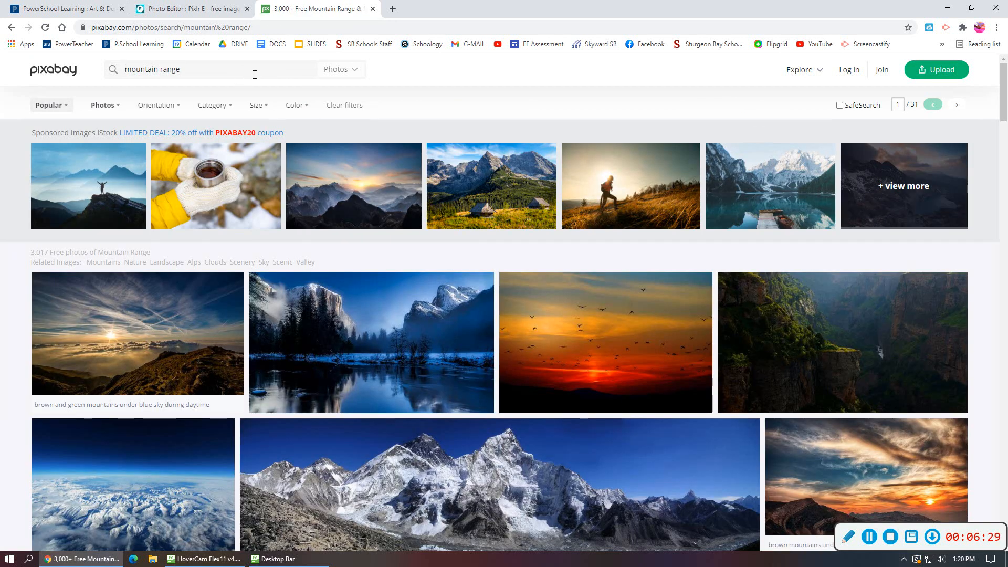
Browse the mountain photos, open the Teton Range picture with sunlit peaks under a cloudy sky, and copy the image.
scroll(632, 245, "down", 2)
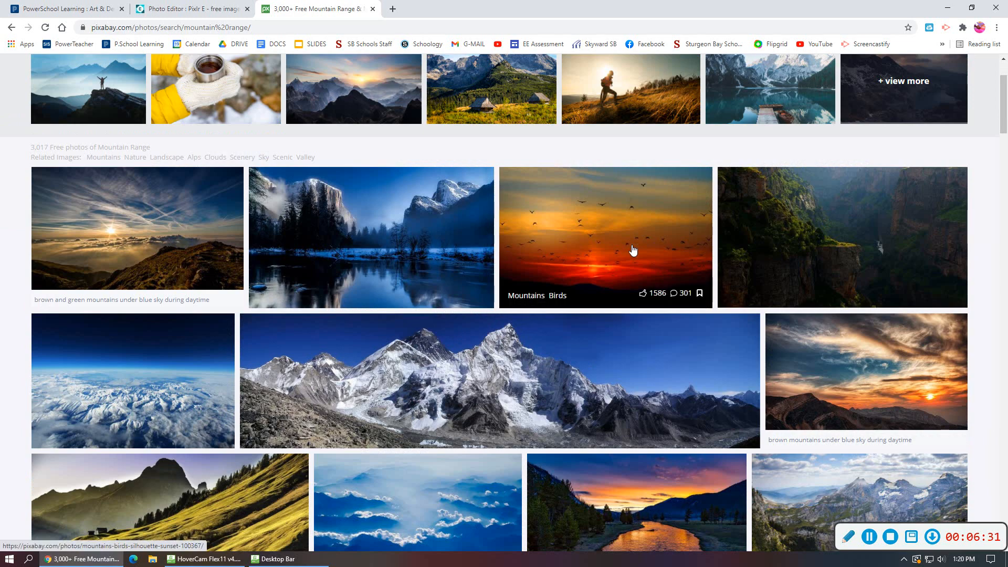
scroll(633, 250, "down", 7)
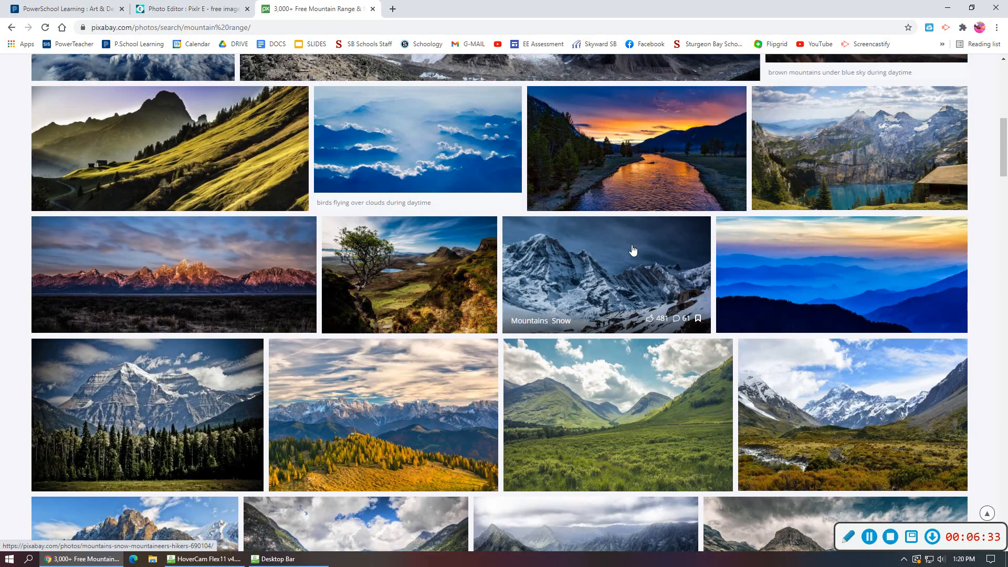
scroll(632, 250, "down", 3)
scroll(632, 250, "down", 5)
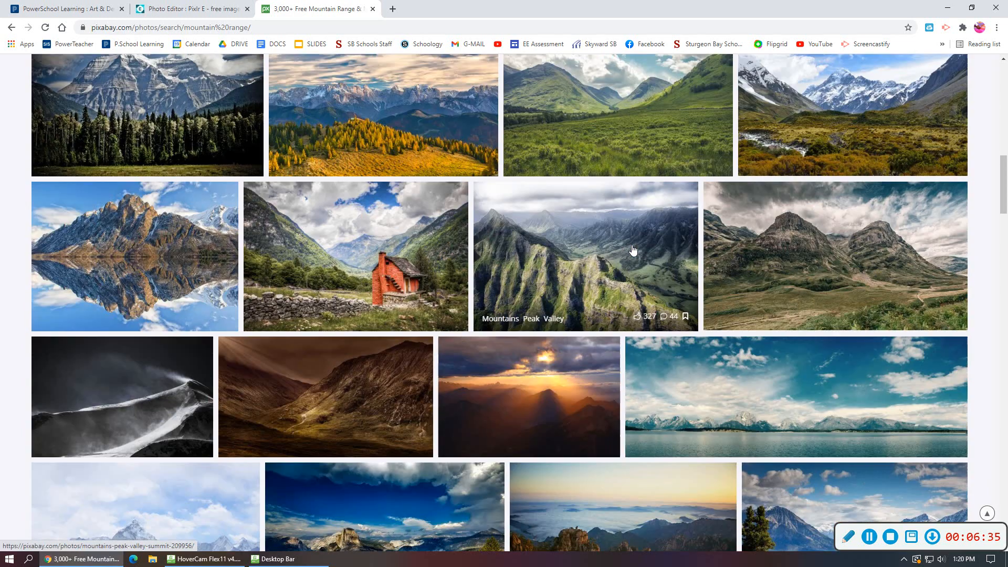
scroll(632, 249, "down", 4)
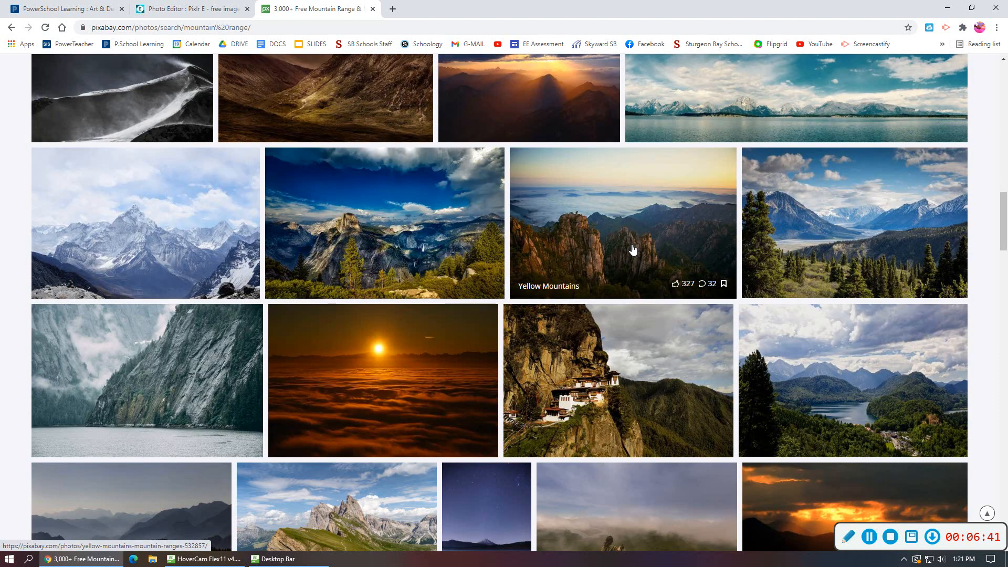
scroll(633, 250, "up", 20)
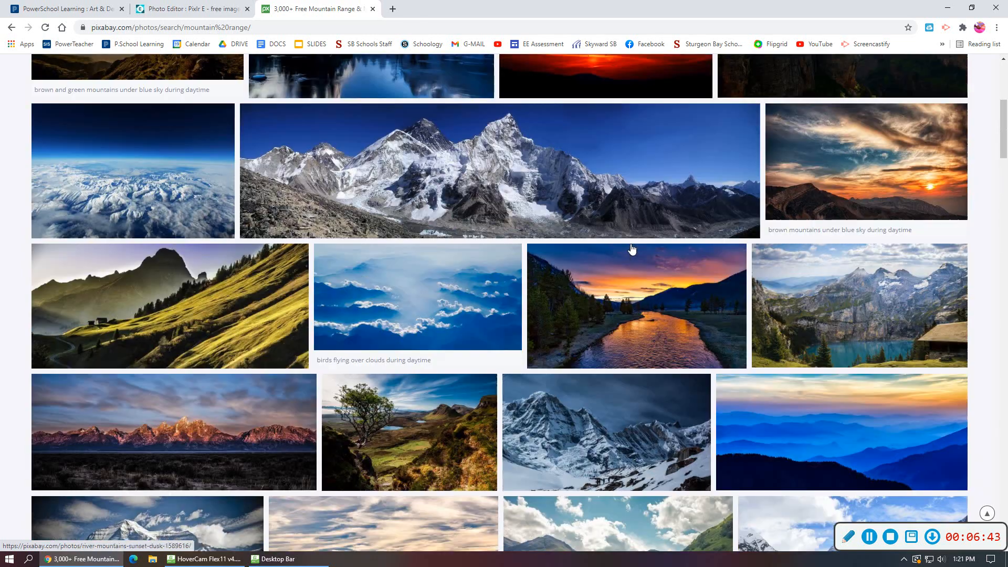
scroll(591, 220, "down", 8)
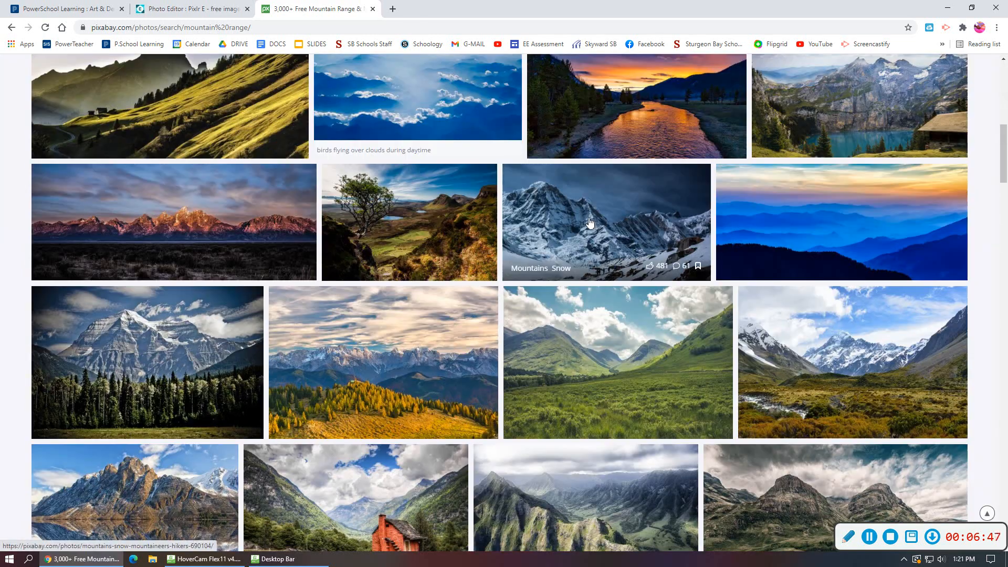
left_click(275, 196)
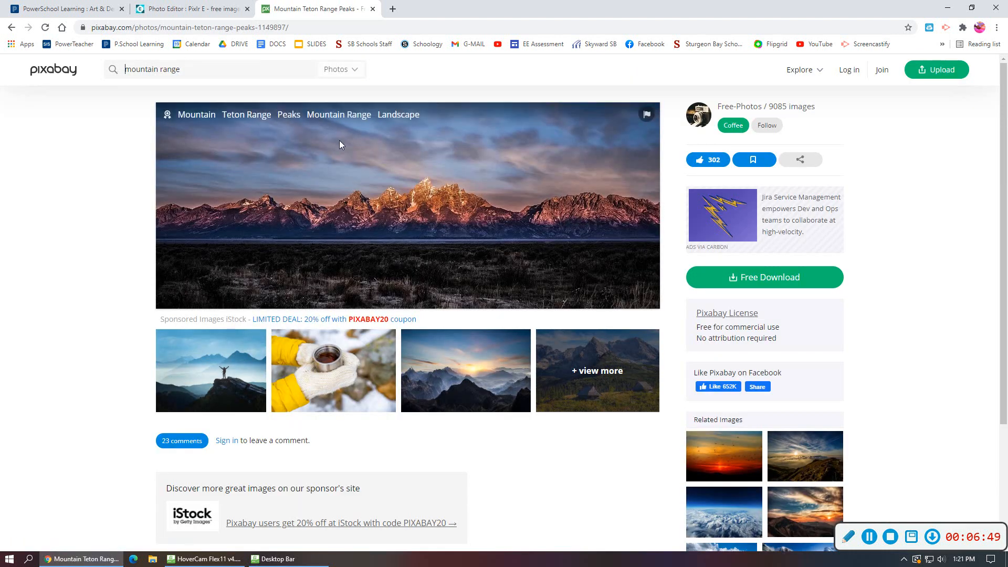
right_click(347, 179)
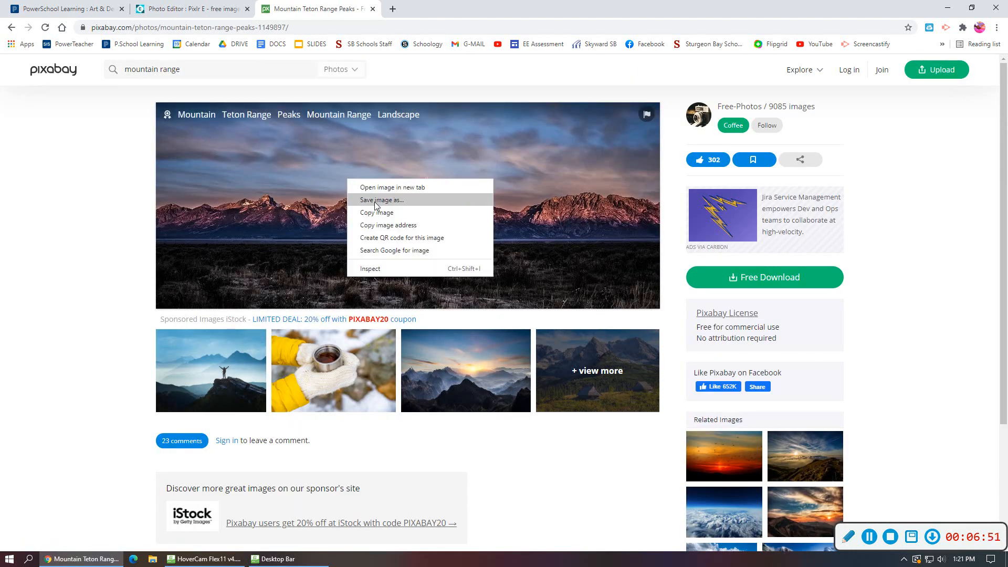
left_click(380, 212)
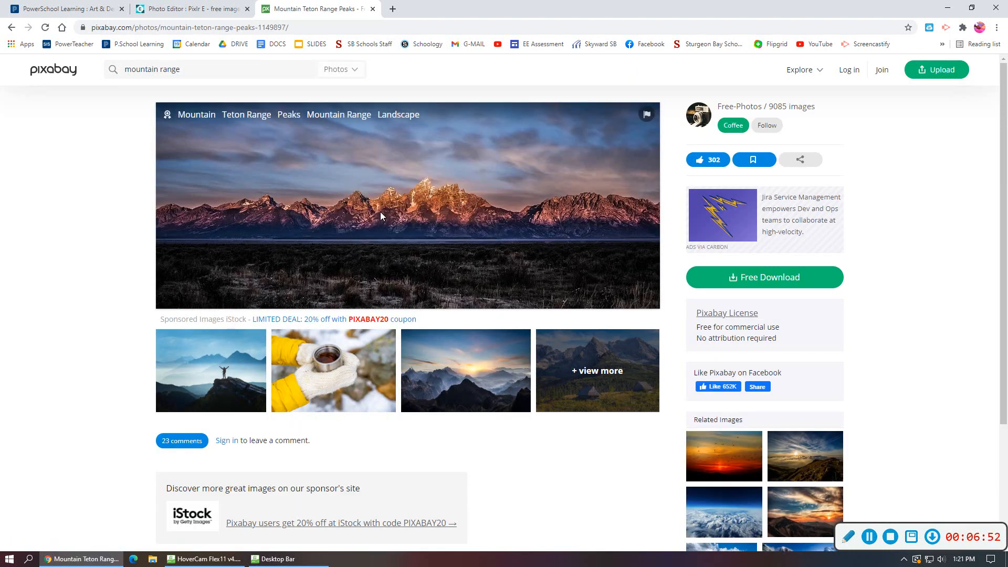
Switch to Pixlr and paste the copied mountain image above the paint splatter.
left_click(191, 9)
left_click(44, 63)
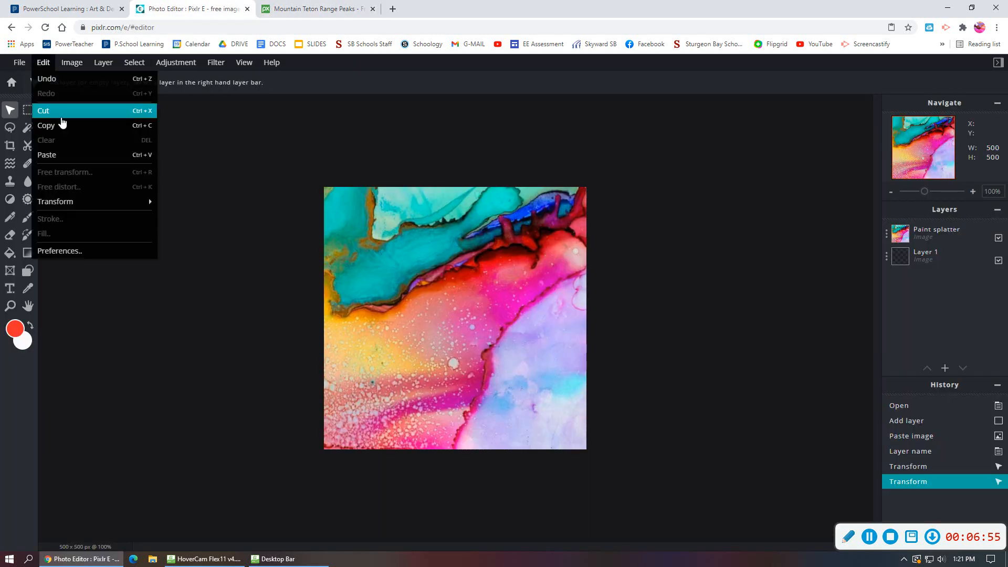
left_click(67, 156)
Enlarge the mountain image proportionally to about 1168 × 478 px, aligning its lower edge with the canvas bottom and keeping the peaks in view.
left_click_drag(445, 264, 532, 307)
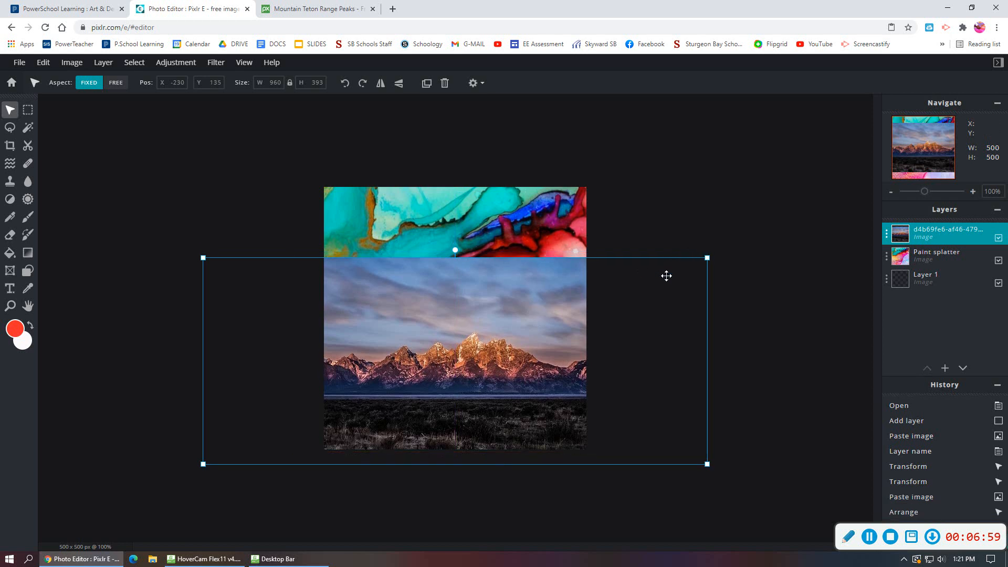
left_click_drag(706, 256, 793, 213)
left_click_drag(720, 273, 679, 270)
mouse_move(757, 219)
left_mouse_down()
mouse_move(762, 207)
mouse_move(771, 212)
left_mouse_up()
left_click_drag(687, 288, 658, 276)
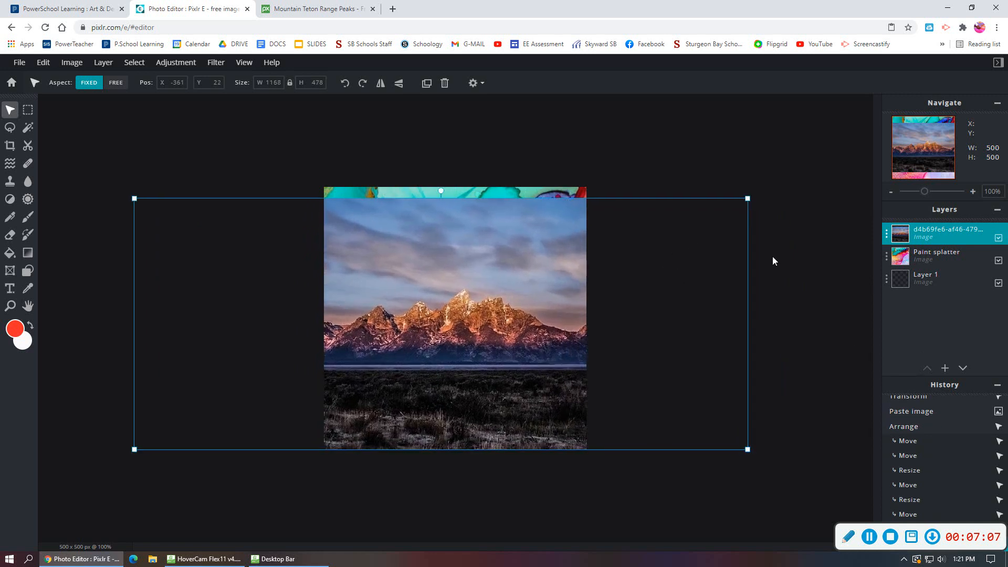
left_click(489, 129)
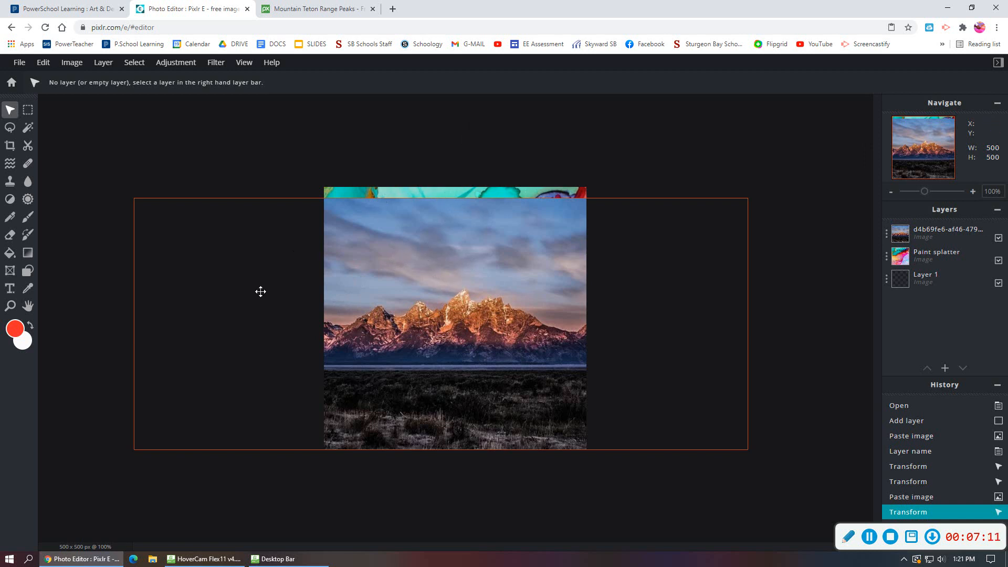
Rename the pasted mountain image layer to "mountain" and close its layer settings.
left_click(953, 230)
left_click(886, 234)
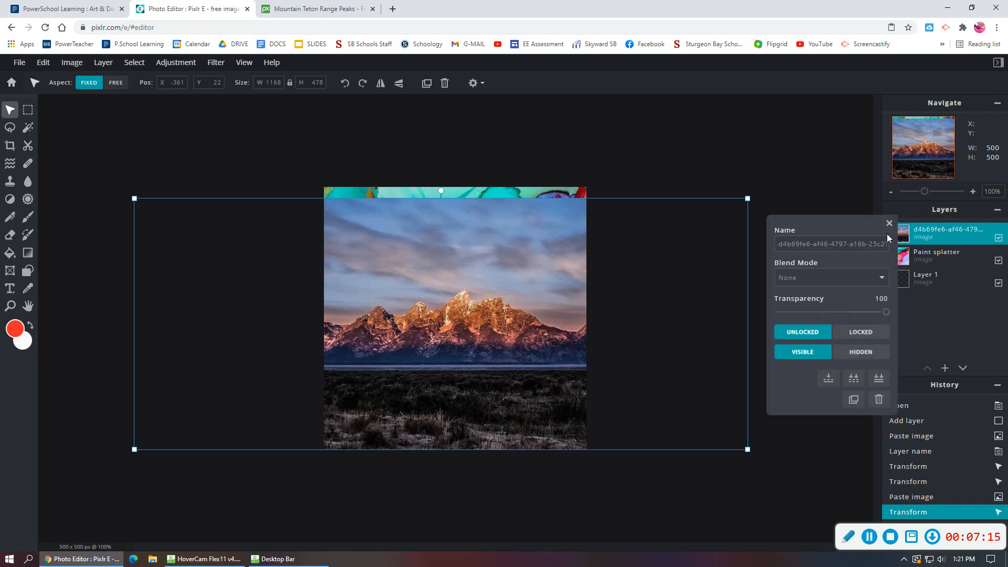
left_click_drag(884, 246, 654, 245)
key("BackSpace")
left_click_drag(821, 246, 688, 246)
type("mountain")
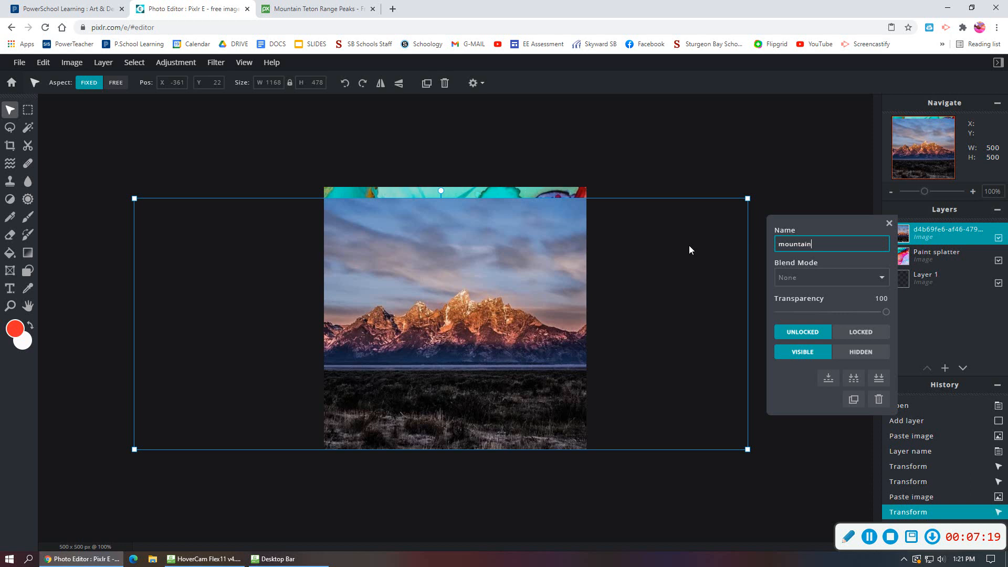
key("Return")
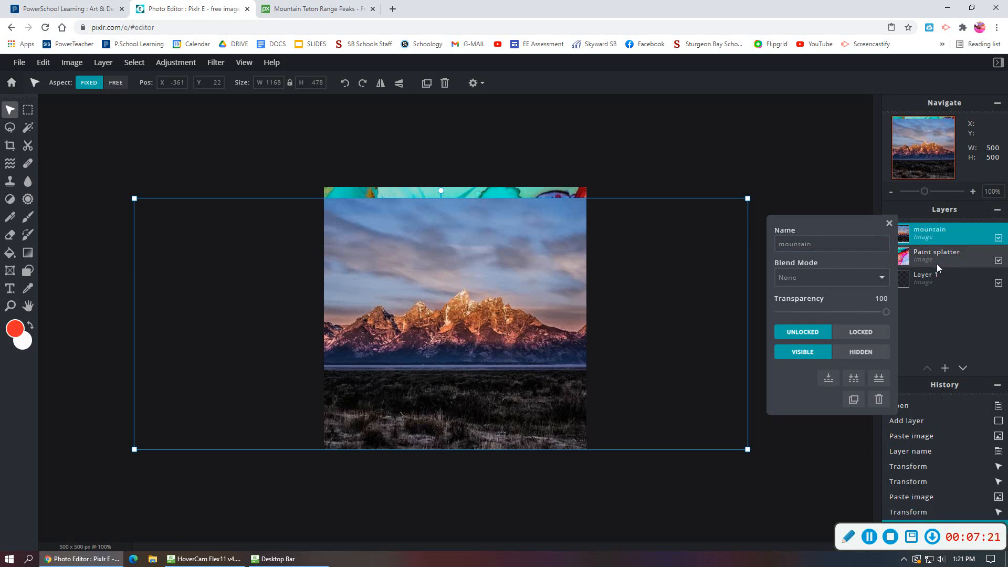
left_click(889, 225)
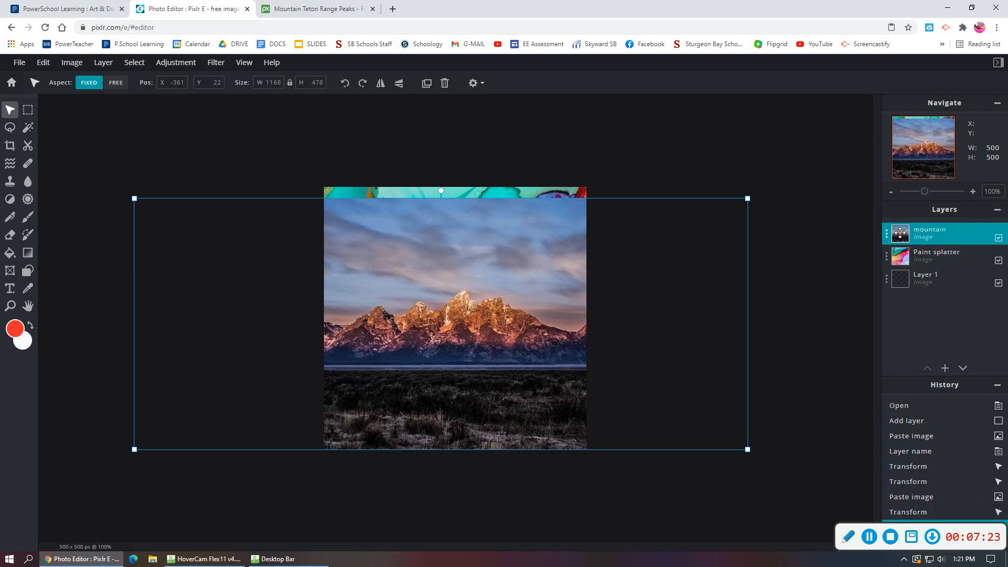
Resize the mountain image to about 1198 × 490 px and move it down to uncover a strip of paint along the canvas top.
left_click_drag(134, 199, 96, 183)
left_click_drag(411, 319, 430, 330)
left_click_drag(766, 194, 727, 227)
left_click_drag(498, 346, 496, 366)
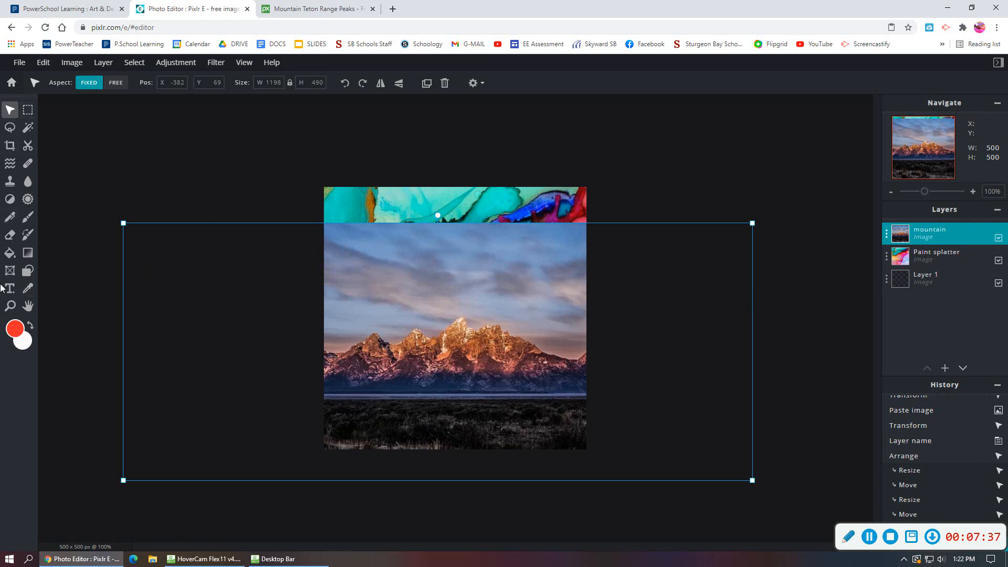
Set up the Eraser with a 78 px brush size and 0% softness.
left_click(11, 235)
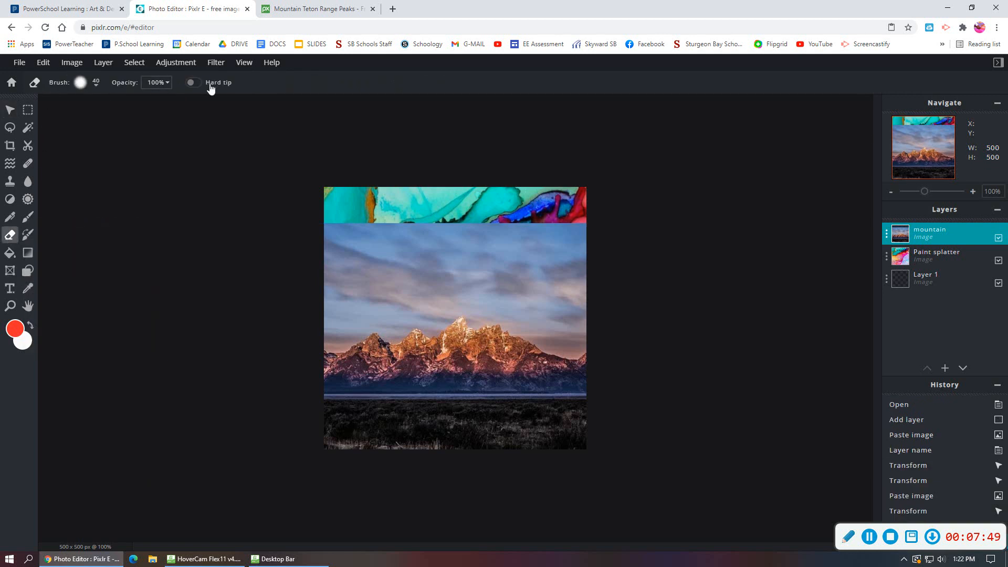
left_click(81, 82)
mouse_move(117, 121)
left_mouse_down()
mouse_move(87, 123)
mouse_move(169, 124)
mouse_move(117, 132)
left_mouse_up()
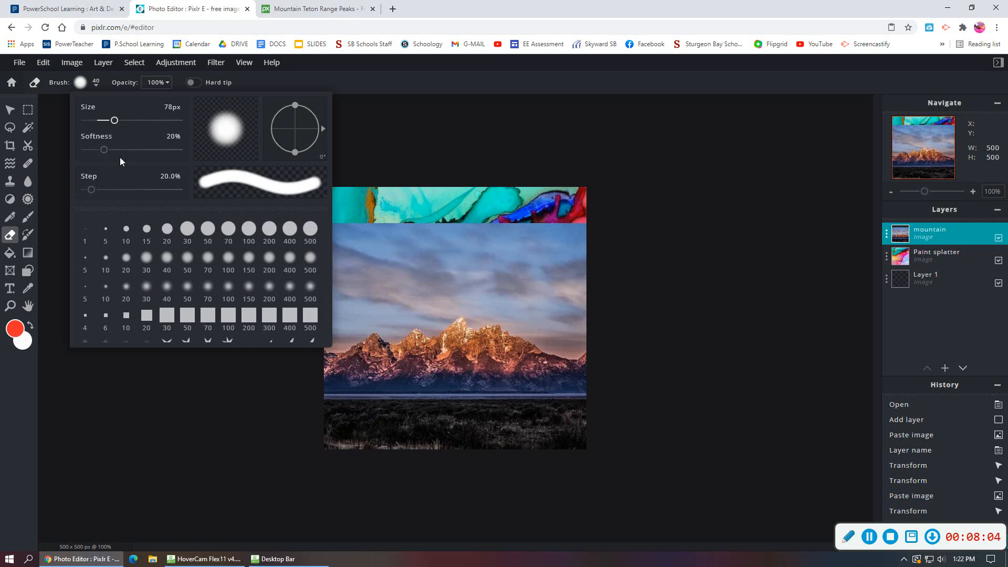
mouse_move(104, 152)
left_mouse_down()
mouse_move(178, 151)
mouse_move(79, 150)
mouse_move(172, 152)
mouse_move(120, 159)
mouse_move(84, 150)
left_mouse_up()
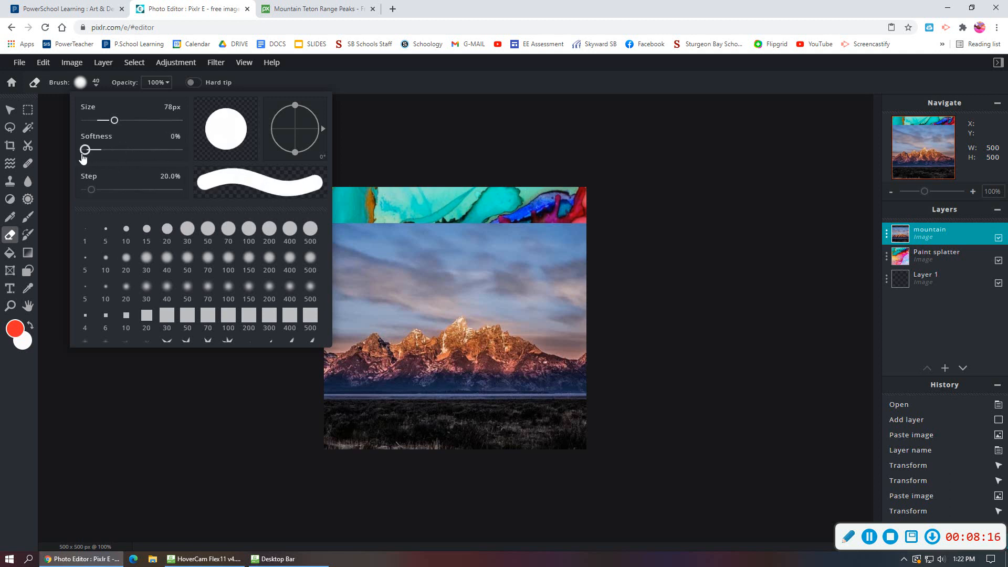
Erase a patch of the mountain layer's sky at the canvas's left edge, just above the peaks.
left_click(350, 320)
mouse_move(352, 321)
left_mouse_down()
mouse_move(392, 313)
mouse_move(337, 328)
mouse_move(323, 302)
left_mouse_up()
left_click_drag(326, 299, 326, 294)
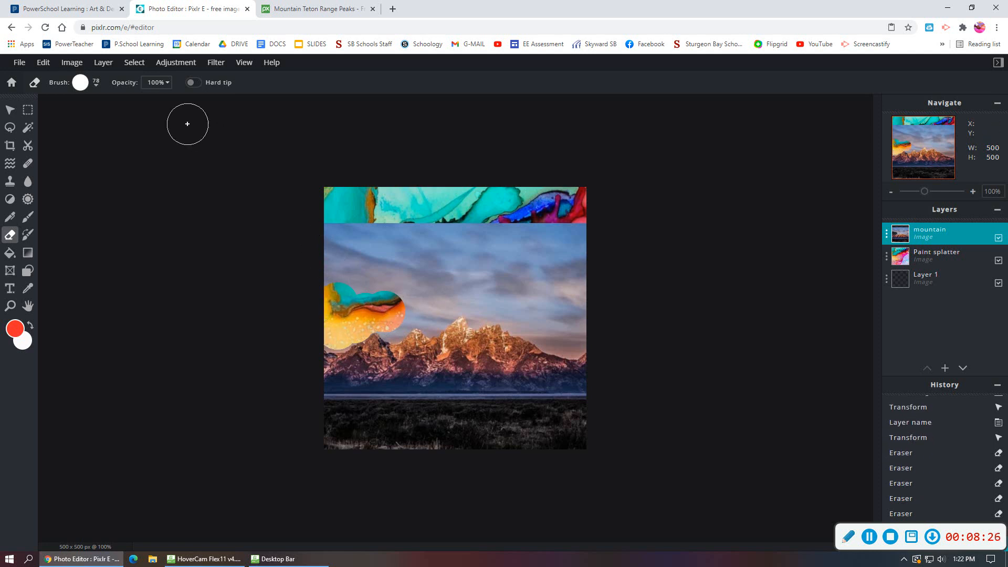
Set the Eraser brush's softness to about 43%.
left_click(82, 83)
mouse_move(85, 152)
left_mouse_down()
mouse_move(153, 150)
mouse_move(124, 152)
left_mouse_up()
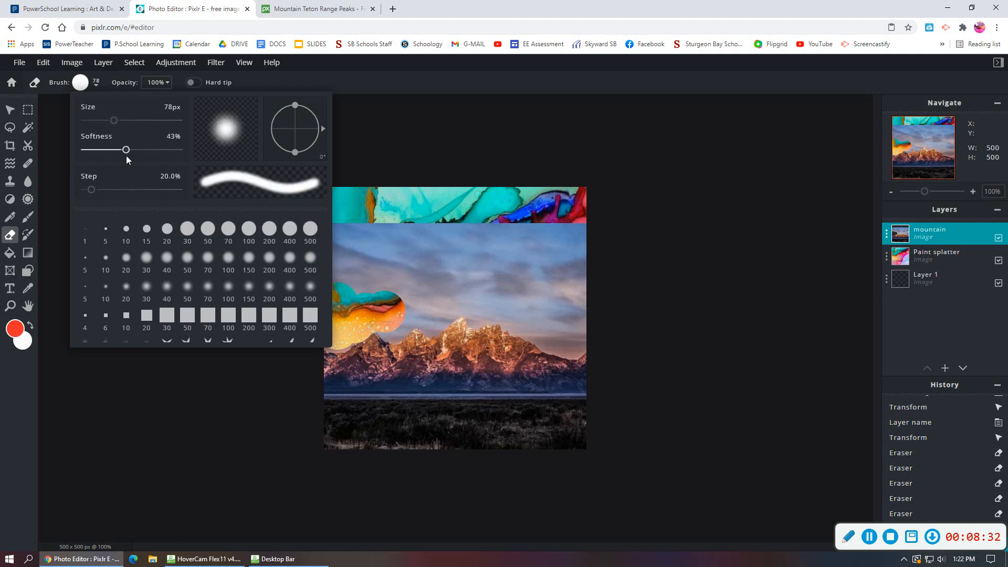
left_click(61, 149)
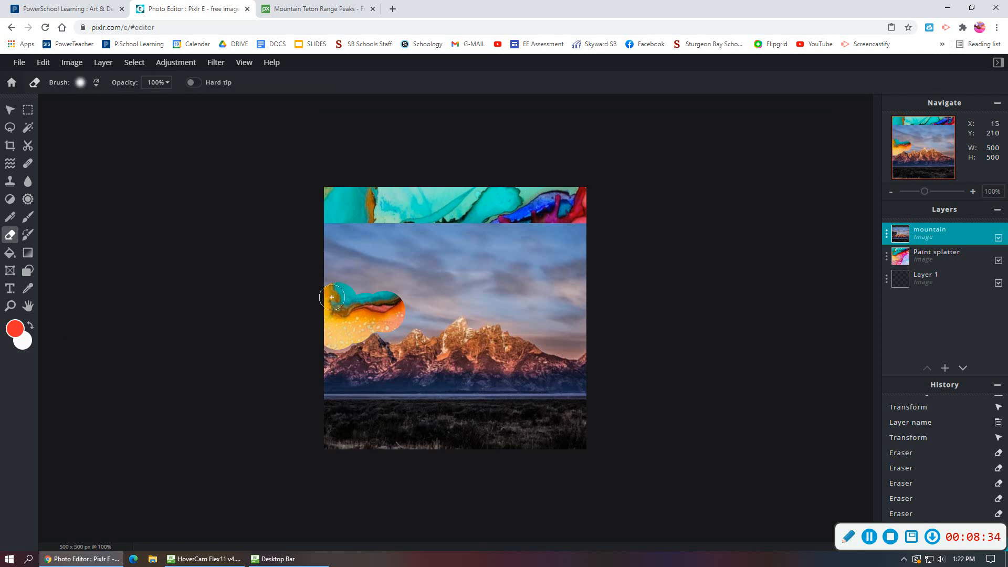
Erase the rest of the sky from the mountain layer, following the ridgeline so the paint splatter shows behind the peaks.
mouse_move(326, 333)
left_mouse_down()
mouse_move(346, 310)
mouse_move(341, 278)
mouse_move(328, 273)
left_mouse_up()
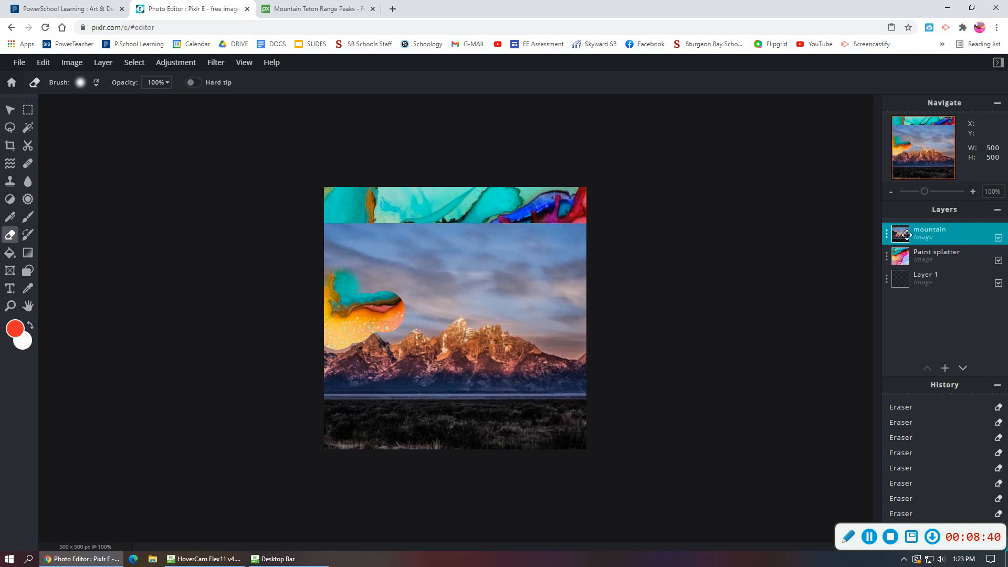
mouse_move(332, 268)
left_mouse_down()
mouse_move(364, 259)
mouse_move(357, 231)
mouse_move(312, 234)
mouse_move(333, 250)
mouse_move(314, 266)
mouse_move(376, 226)
mouse_move(332, 223)
mouse_move(529, 223)
mouse_move(565, 237)
mouse_move(583, 220)
mouse_move(552, 267)
mouse_move(579, 301)
mouse_move(582, 334)
mouse_move(571, 348)
mouse_move(540, 335)
mouse_move(551, 323)
mouse_move(532, 307)
mouse_move(552, 312)
mouse_move(533, 332)
mouse_move(504, 310)
mouse_move(476, 318)
mouse_move(471, 304)
mouse_move(481, 318)
mouse_move(542, 279)
mouse_move(540, 266)
mouse_move(458, 293)
mouse_move(468, 304)
mouse_move(428, 326)
mouse_move(452, 306)
mouse_move(433, 315)
mouse_move(425, 330)
mouse_move(432, 321)
mouse_move(381, 319)
mouse_move(417, 301)
mouse_move(451, 262)
mouse_move(362, 252)
mouse_move(563, 287)
left_mouse_up()
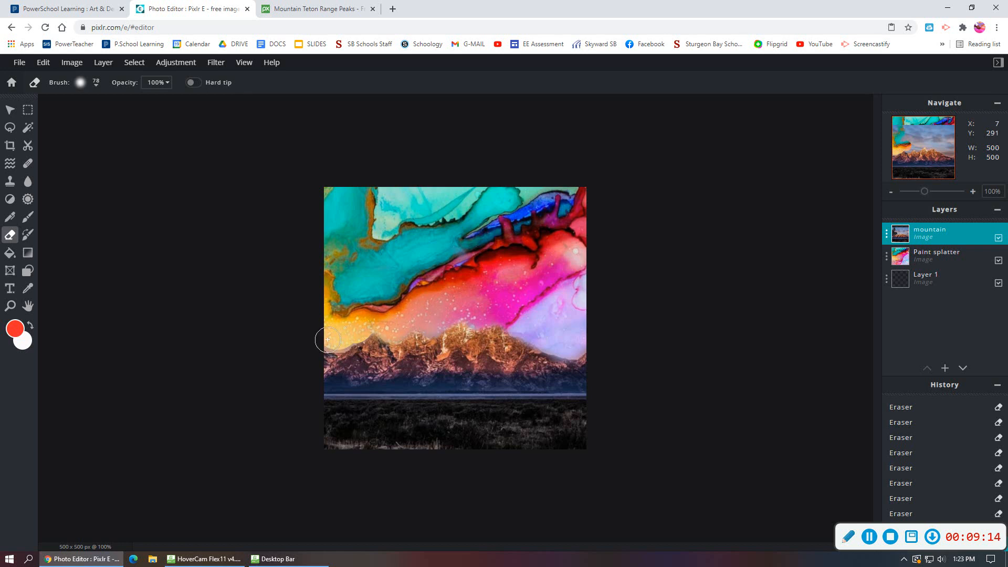
left_click_drag(334, 338, 363, 345)
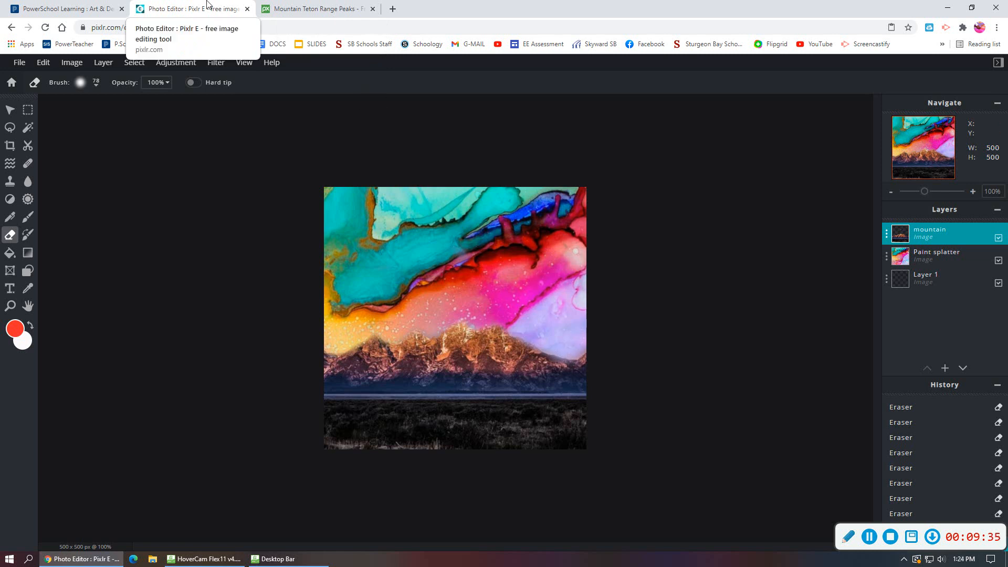
Switch to Pixabay and search its photos for "paintbrushes".
left_click(301, 11)
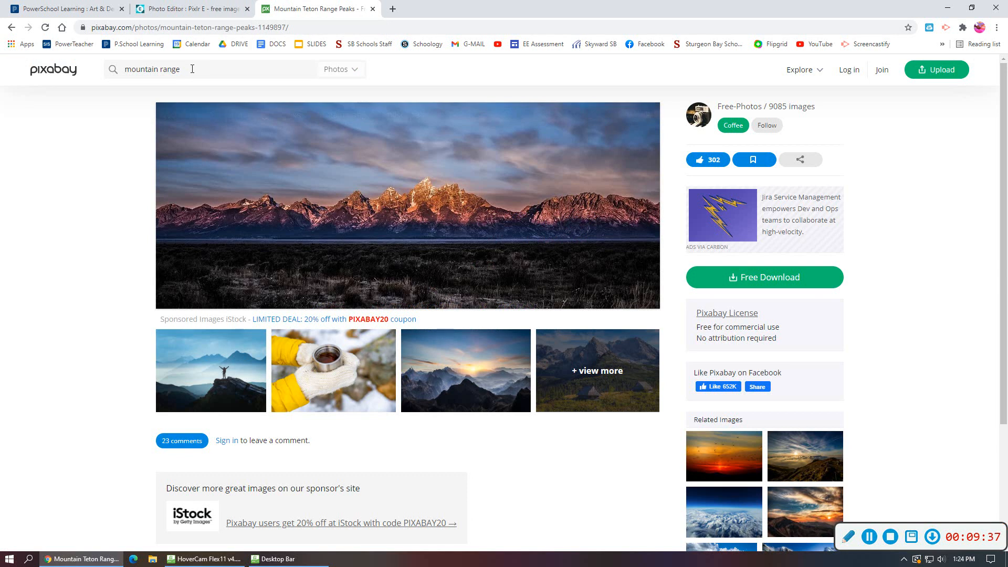
left_click_drag(239, 76, 33, 85)
type("paintbrushes")
key("Return")
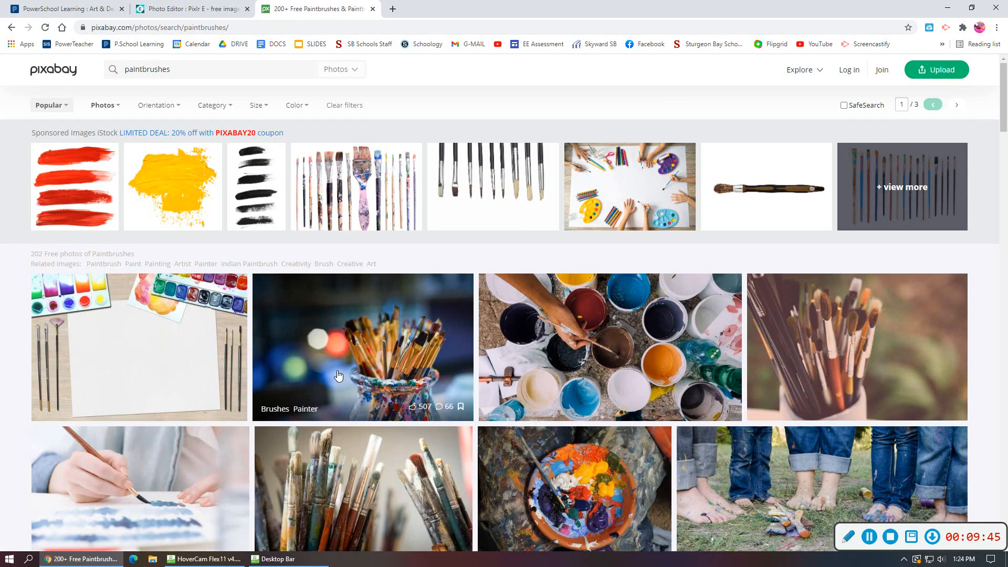
Open the photo of used paintbrushes standing upright in containers and copy the image.
left_click(341, 449)
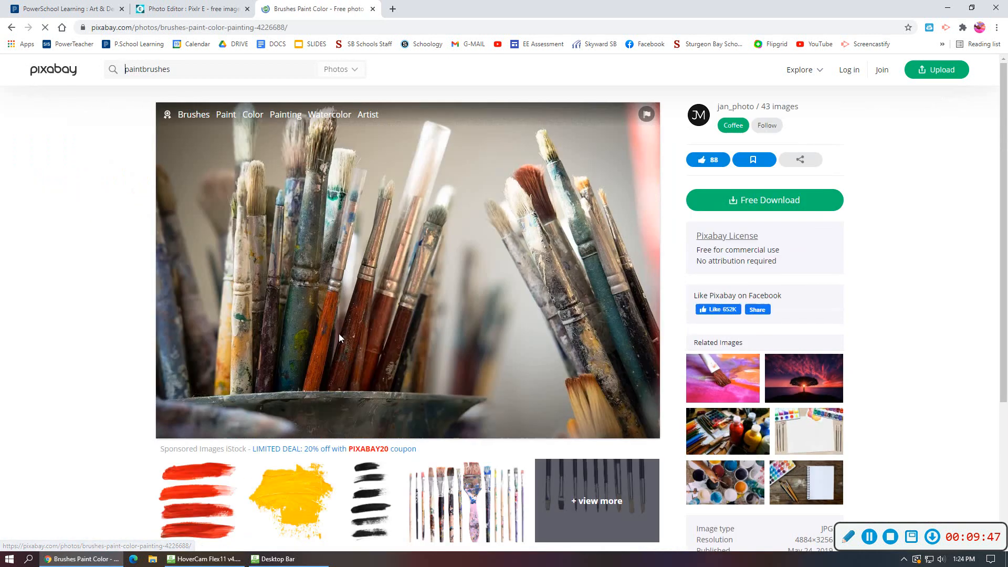
right_click(308, 248)
left_click(337, 282)
Switch to the Pixlr E collage and paste the copied paintbrush photo as a new layer above the mountain.
left_click(192, 9)
left_click(37, 64)
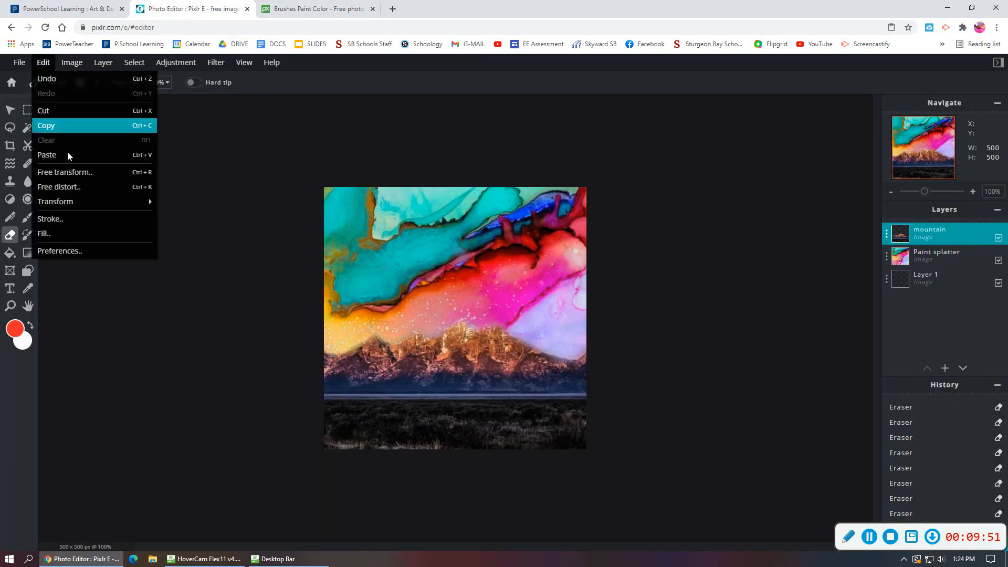
left_click(68, 156)
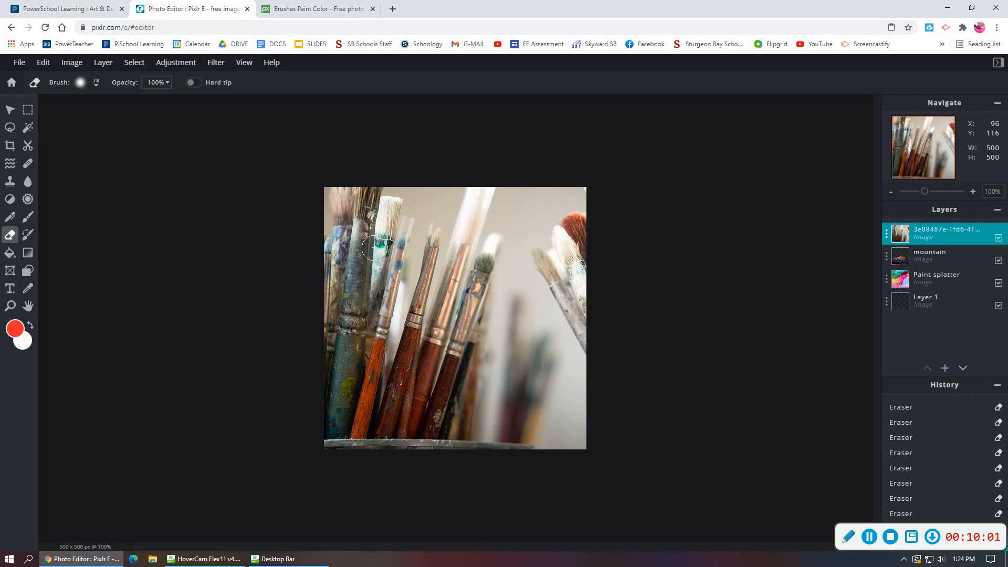
Scale the paintbrush photo down to about 527 × 351 px and move it over the canvas's left side, at about X -128, Y 49.
left_click(9, 110)
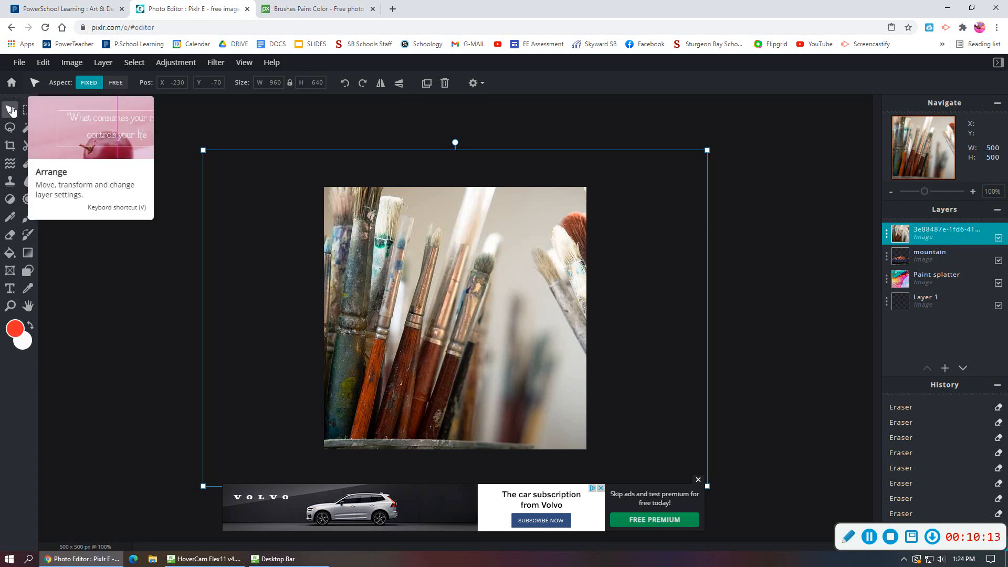
left_click_drag(203, 151, 244, 171)
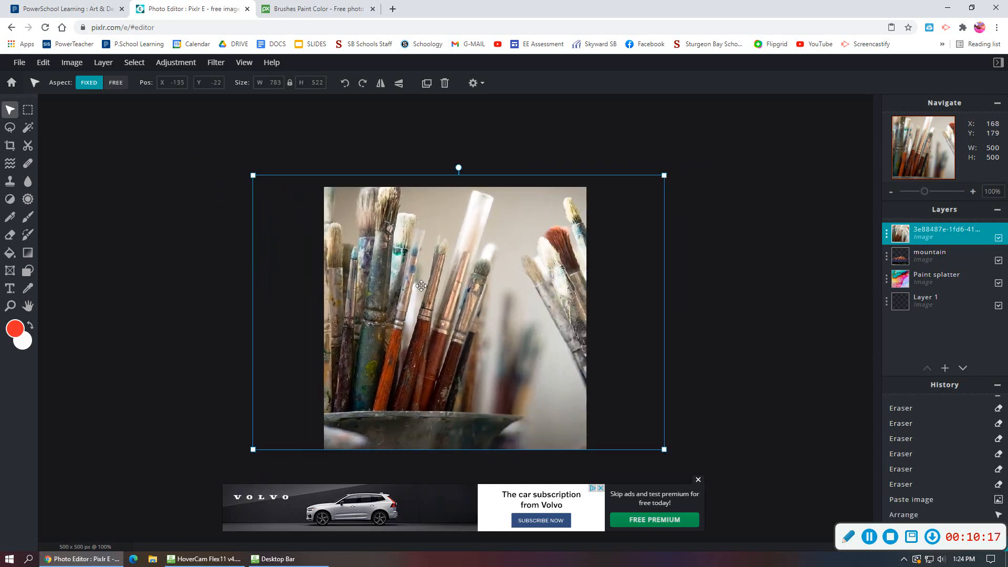
left_click_drag(662, 168, 526, 257)
mouse_move(422, 349)
left_mouse_down()
mouse_move(421, 262)
mouse_move(414, 298)
left_mouse_up()
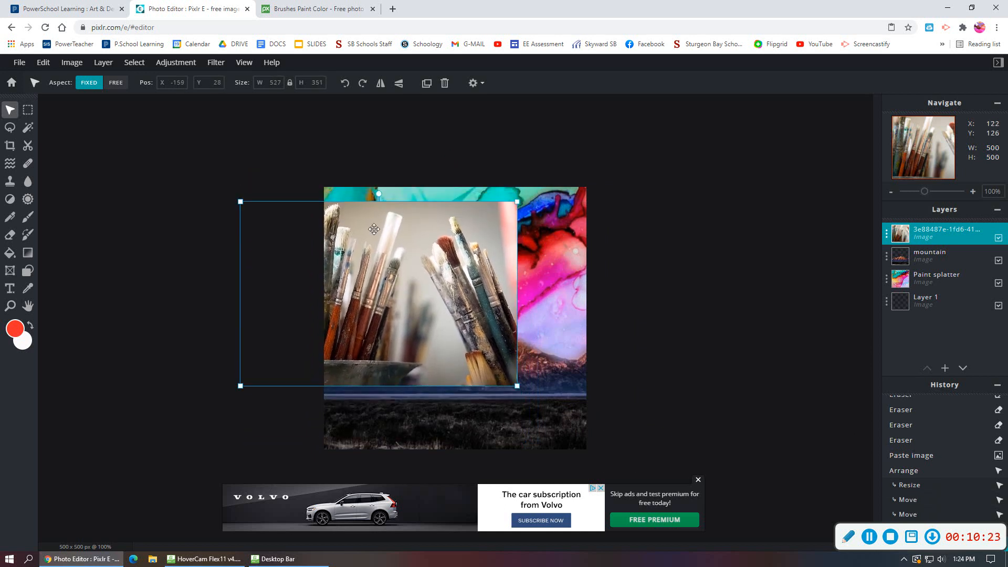
left_click_drag(391, 254, 391, 260)
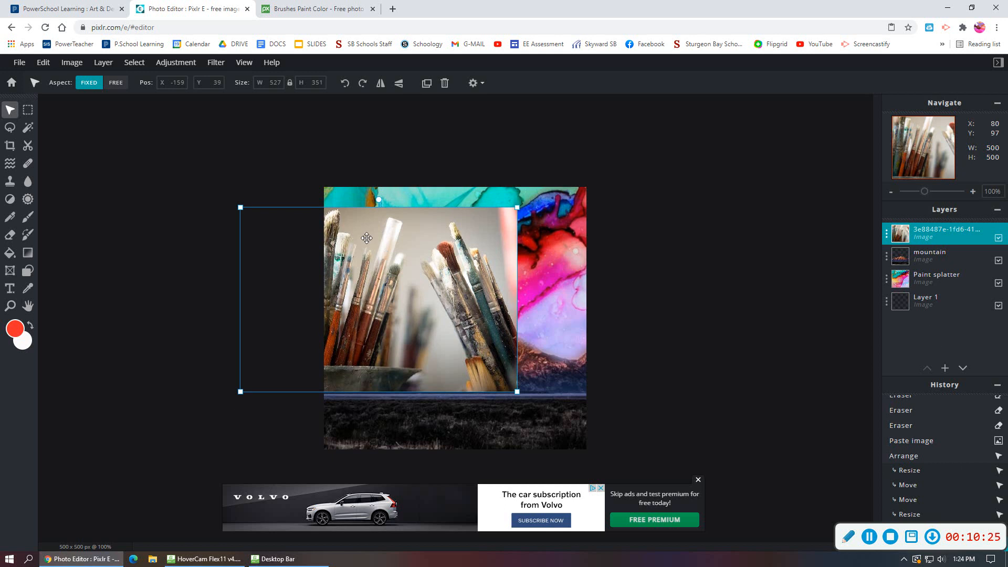
mouse_move(399, 303)
left_mouse_down()
mouse_move(399, 284)
mouse_move(347, 350)
mouse_move(417, 308)
left_mouse_up()
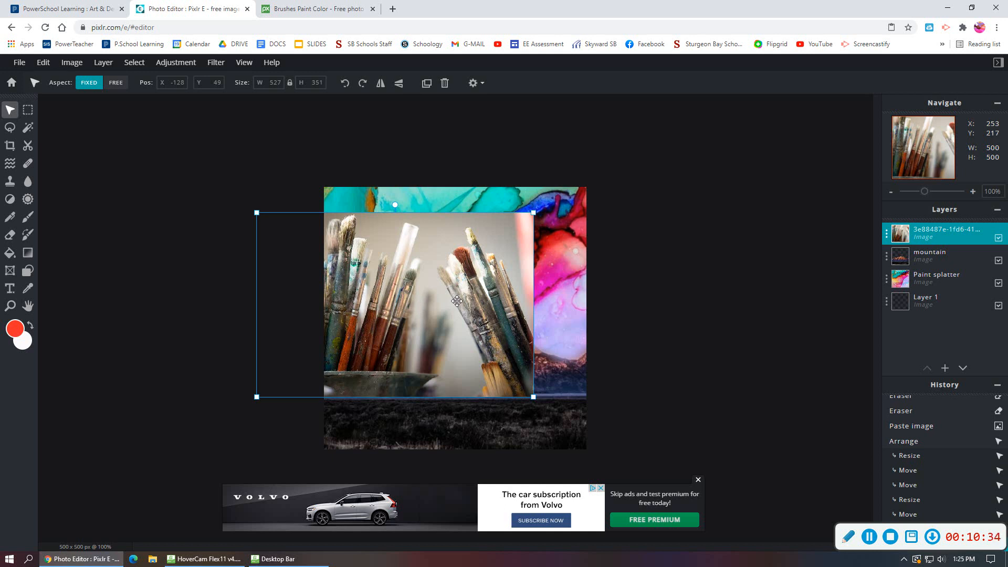
Erase the grey background and the right-hand group of brushes from the pasted photo, keeping the left group of paintbrushes.
left_click(10, 236)
mouse_move(389, 213)
left_mouse_down()
mouse_move(327, 204)
mouse_move(365, 203)
mouse_move(389, 237)
mouse_move(393, 216)
mouse_move(391, 227)
mouse_move(428, 213)
mouse_move(427, 300)
mouse_move(407, 359)
mouse_move(446, 363)
mouse_move(454, 376)
mouse_move(440, 393)
mouse_move(533, 385)
left_mouse_up()
mouse_move(526, 210)
left_mouse_down()
mouse_move(416, 207)
mouse_move(452, 236)
mouse_move(445, 252)
mouse_move(521, 215)
mouse_move(458, 253)
mouse_move(482, 247)
mouse_move(504, 270)
mouse_move(471, 287)
mouse_move(442, 275)
mouse_move(461, 267)
mouse_move(468, 385)
mouse_move(517, 302)
mouse_move(527, 302)
mouse_move(498, 330)
mouse_move(478, 298)
mouse_move(519, 294)
mouse_move(440, 329)
mouse_move(459, 336)
mouse_move(440, 337)
mouse_move(448, 330)
mouse_move(454, 365)
left_mouse_up()
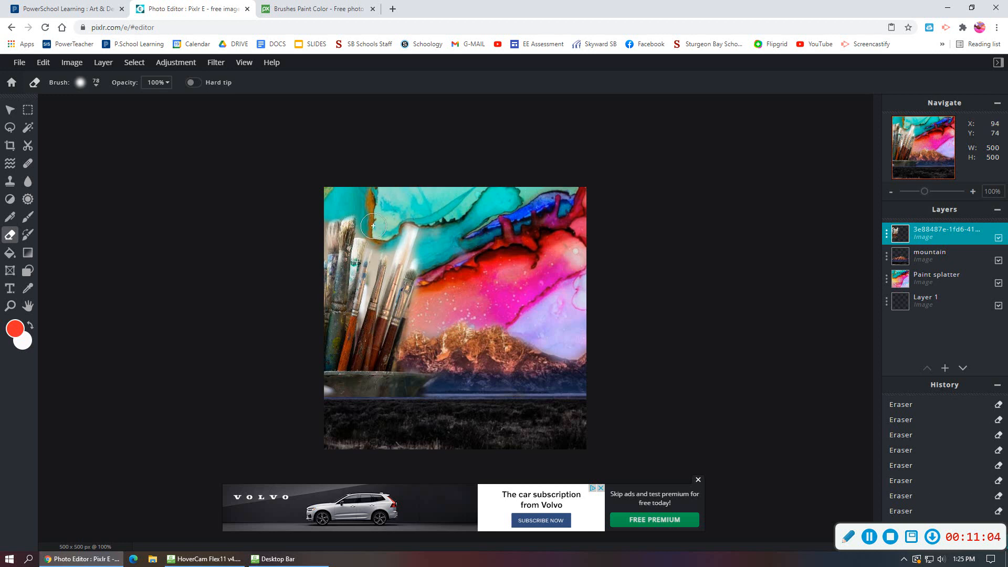
Erase the background left between the paintbrushes, reducing the eraser size to 33 px and finally to 17 px.
left_click(81, 83)
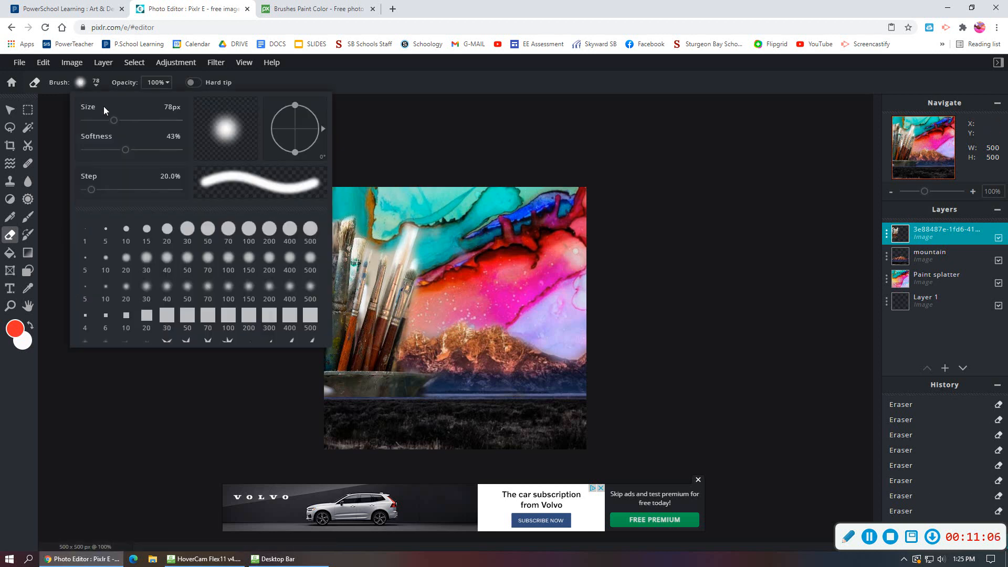
left_click_drag(114, 122, 96, 123)
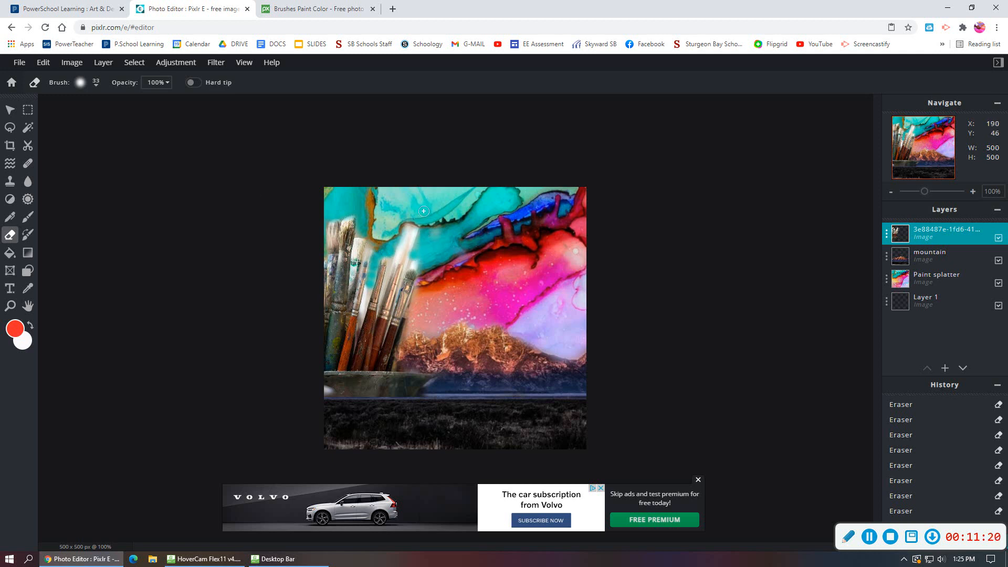
left_click(79, 83)
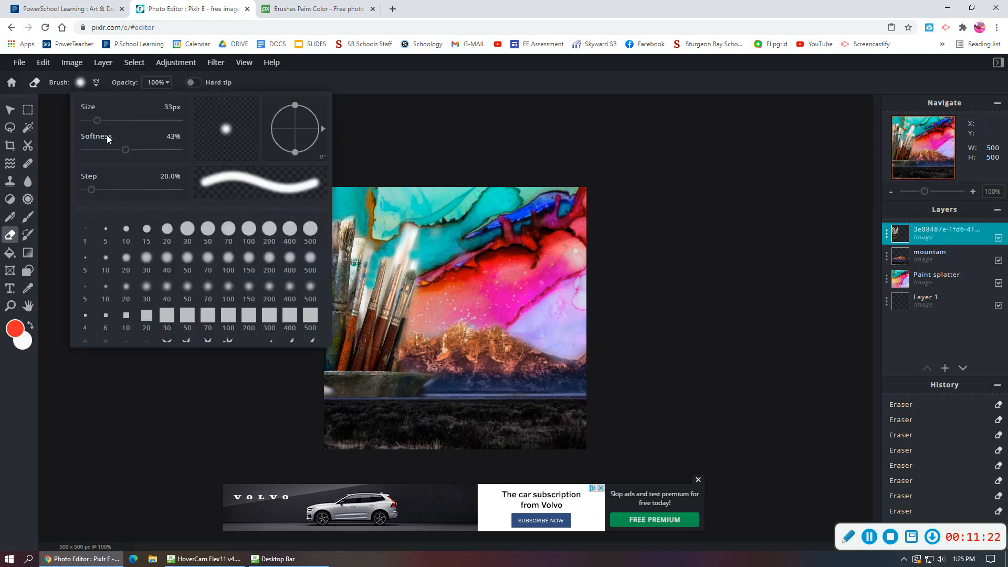
left_click_drag(98, 121, 90, 122)
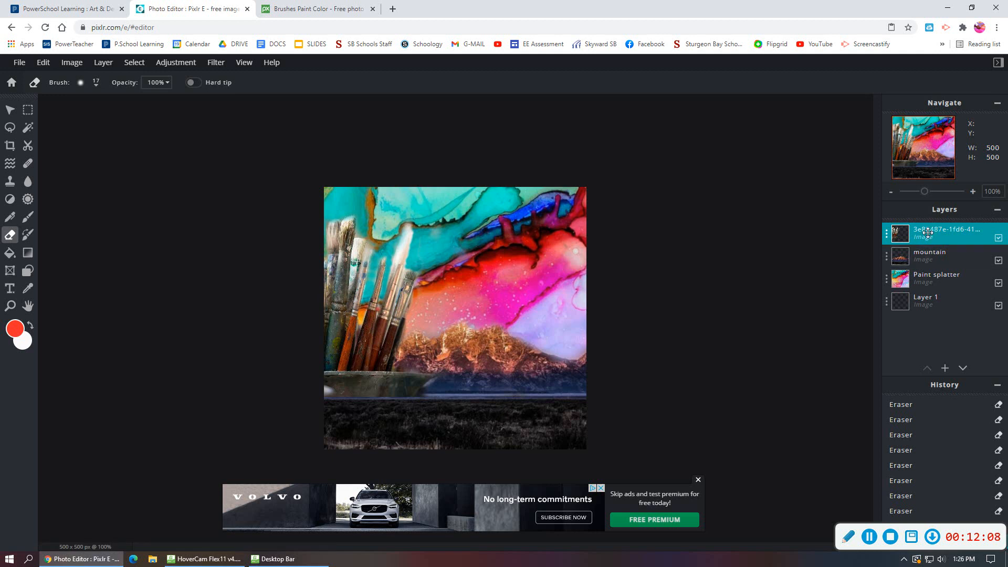
Rename the pasted photo's layer as paintbrush.
left_click(928, 260)
left_click(925, 240)
left_click(886, 234)
left_click_drag(874, 247, 623, 243)
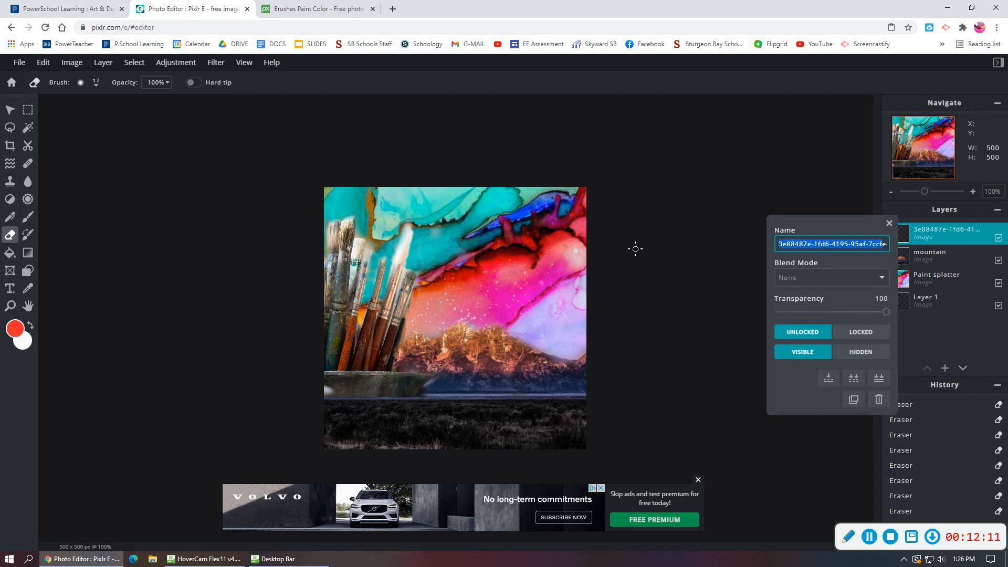
key("BackSpace")
key("ctrl+a")
type("paintbrush")
key("Return")
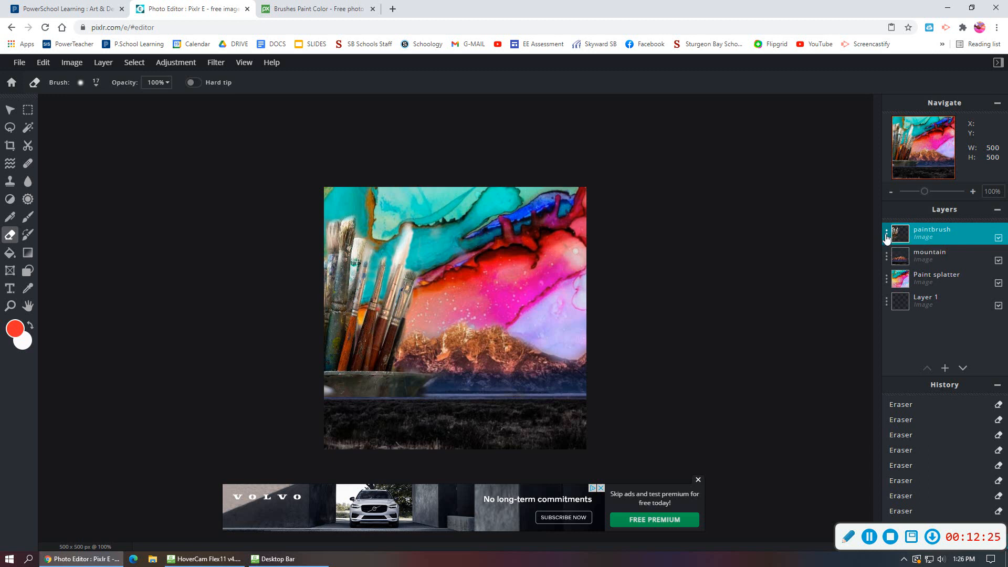
Try a transparency of 47 on the paintbrush layer, and settle on 85.
left_click(886, 236)
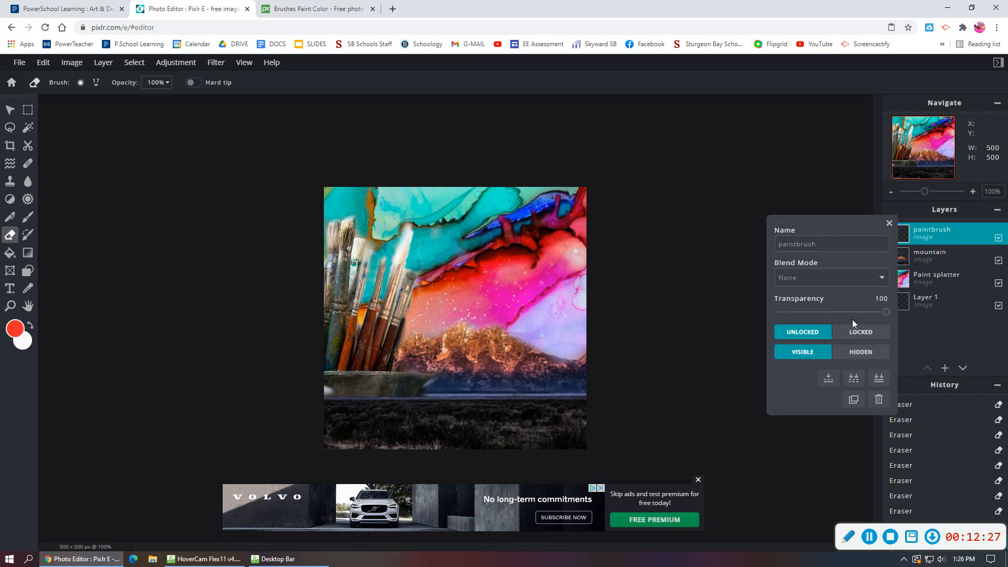
left_click_drag(885, 313, 834, 319)
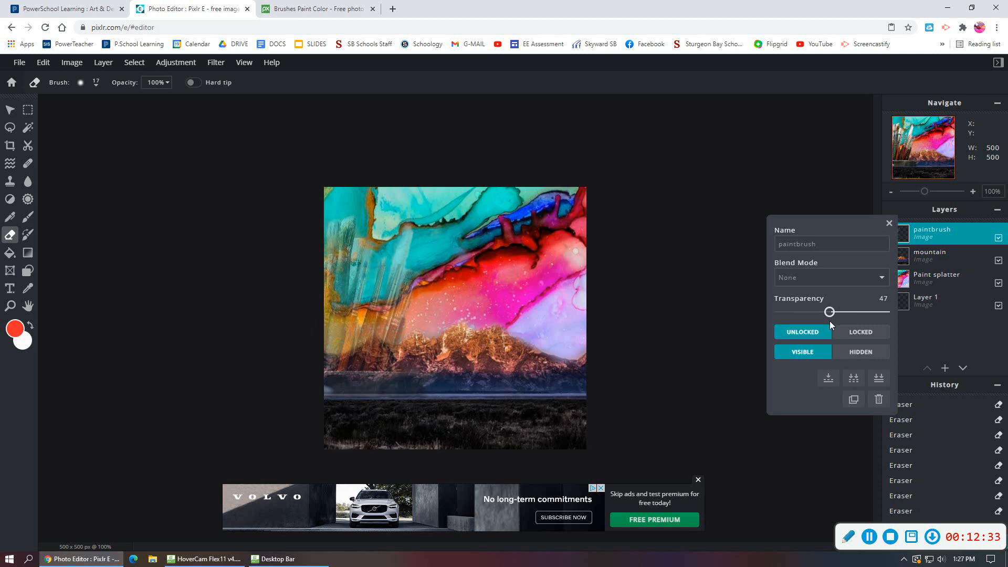
mouse_move(830, 323)
left_mouse_down()
mouse_move(886, 313)
mouse_move(779, 314)
mouse_move(884, 314)
mouse_move(871, 320)
left_mouse_up()
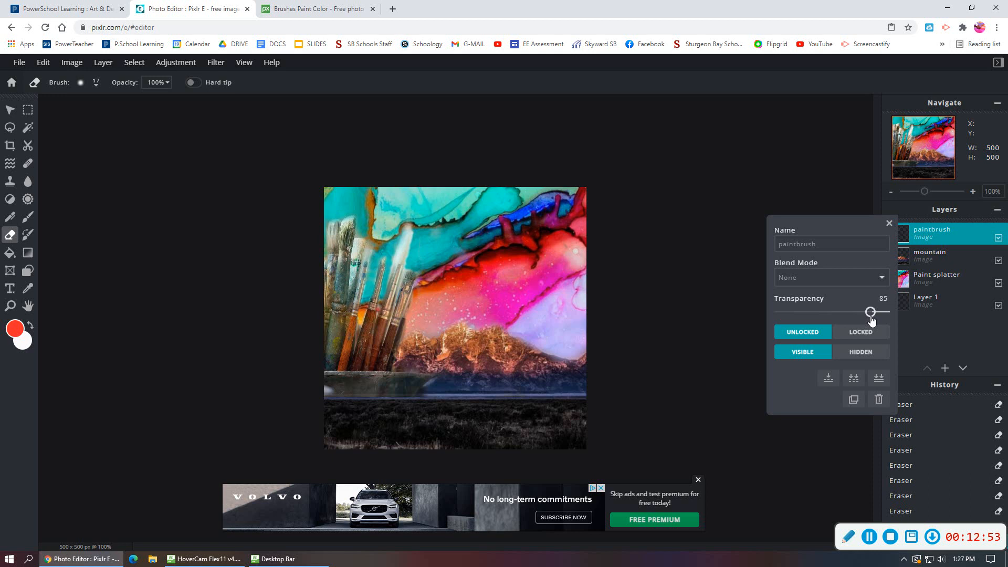
left_click(889, 224)
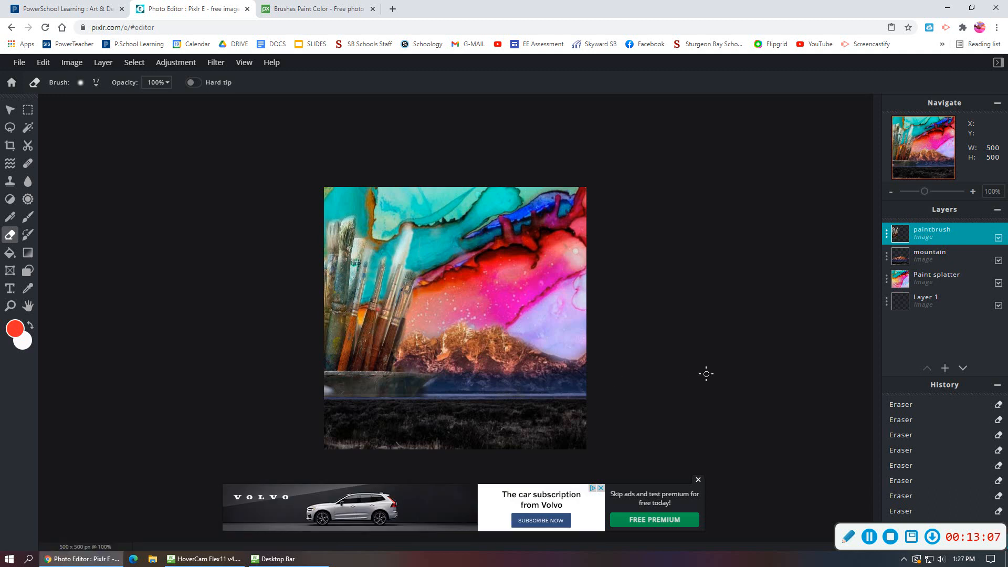
Apply a color balance to the mountain layer's midtones with red -1, green -97 and blue 89.
left_click(916, 256)
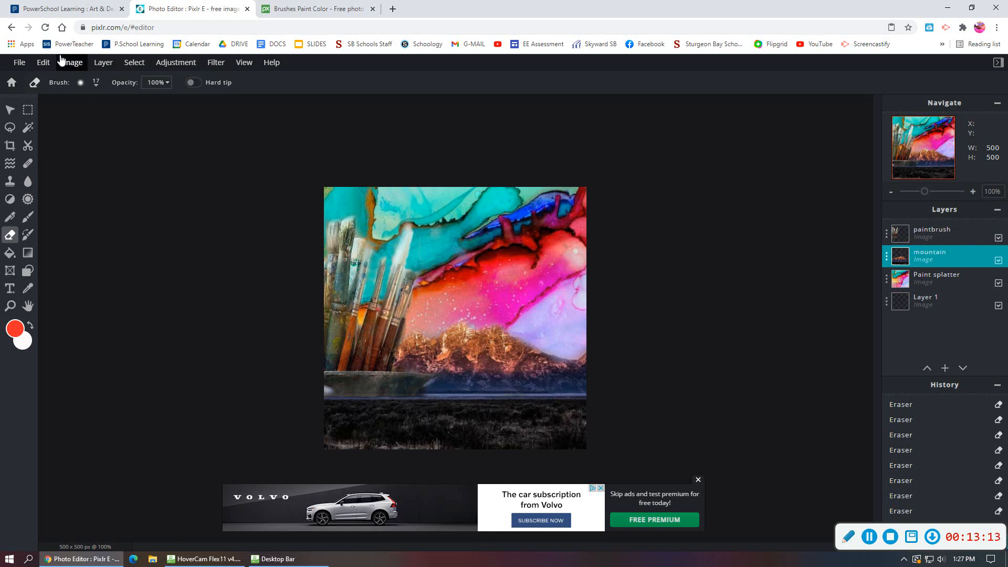
left_click(174, 62)
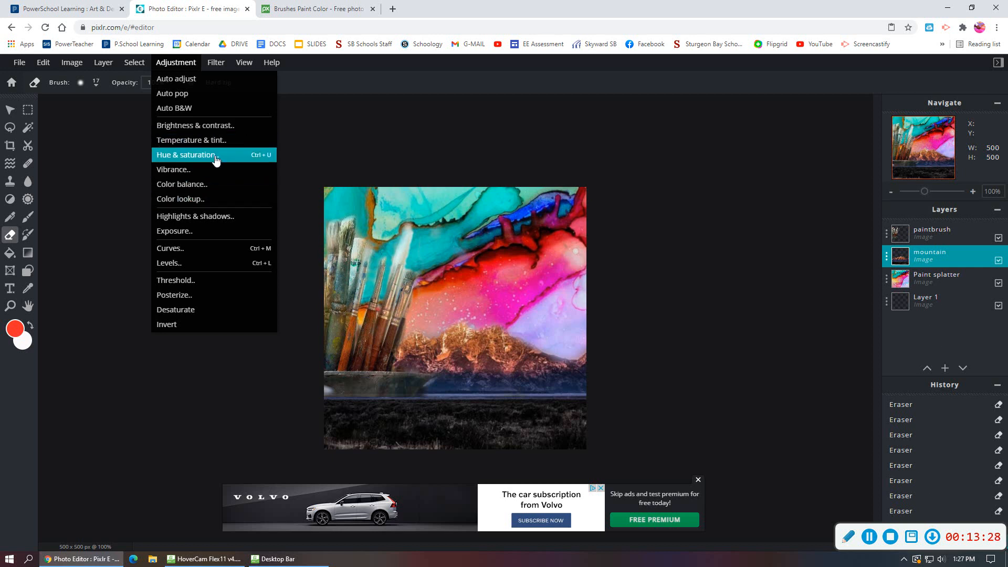
left_click(209, 188)
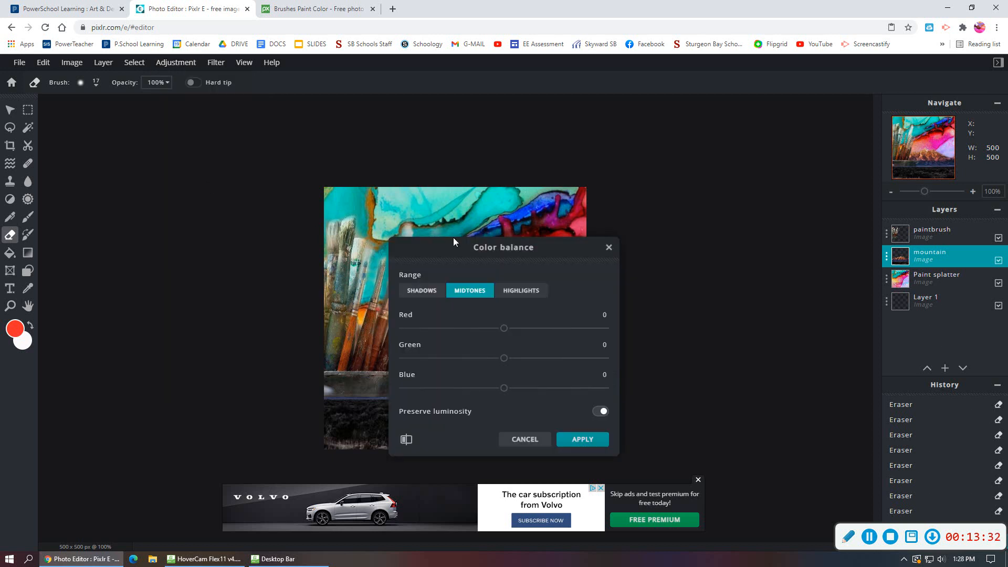
left_click_drag(490, 249, 182, 113)
left_click_drag(196, 194, 98, 231)
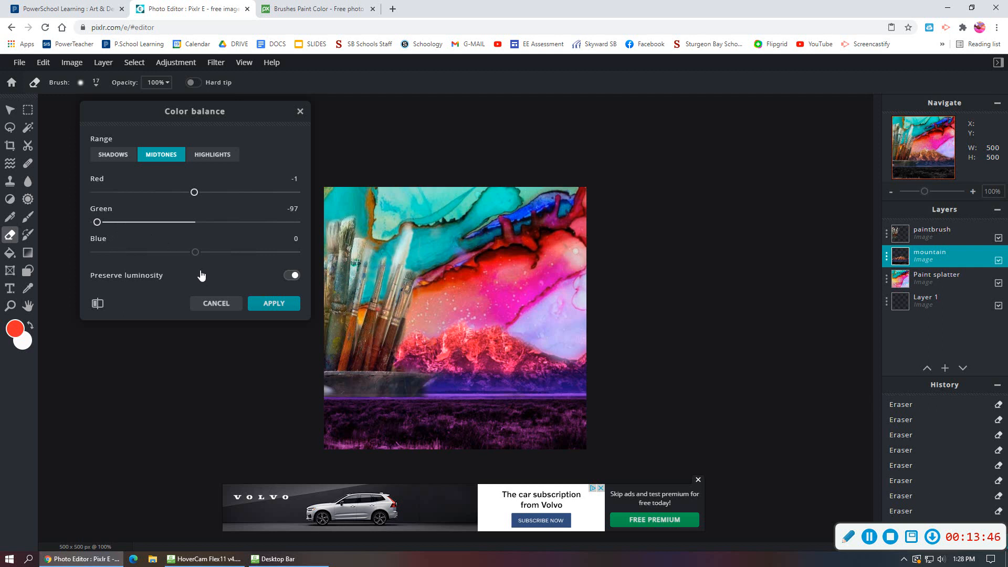
left_click_drag(195, 253, 285, 253)
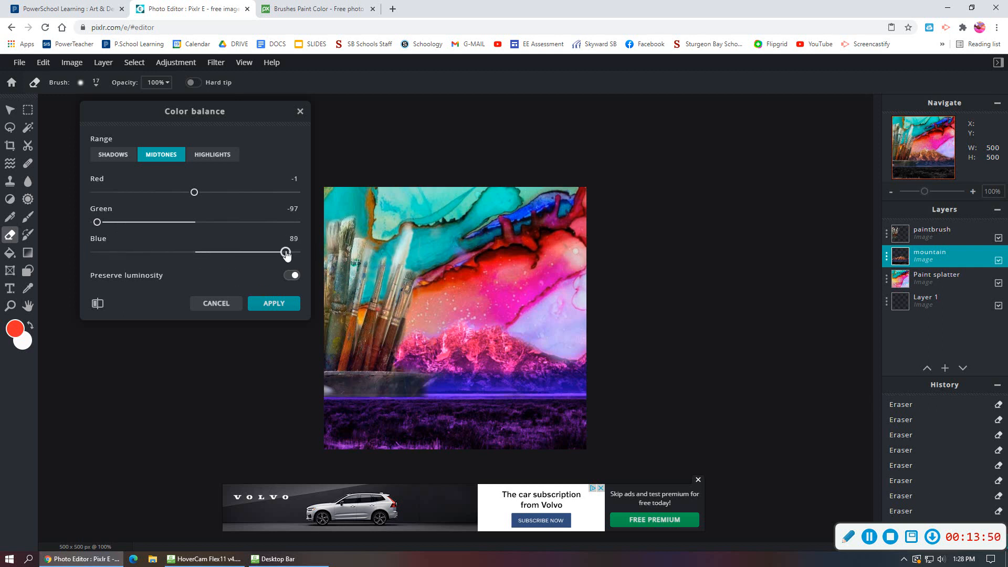
left_click(269, 309)
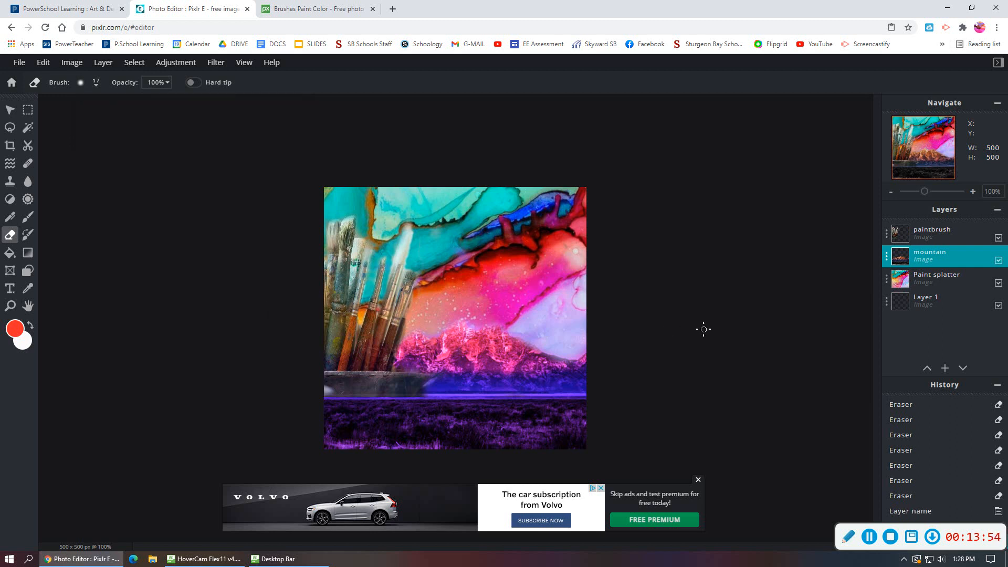
Color-balance the paintbrush layer's midtones with red -100, green -81 and blue -2, and move that layer below the mountain layer.
left_click(932, 235)
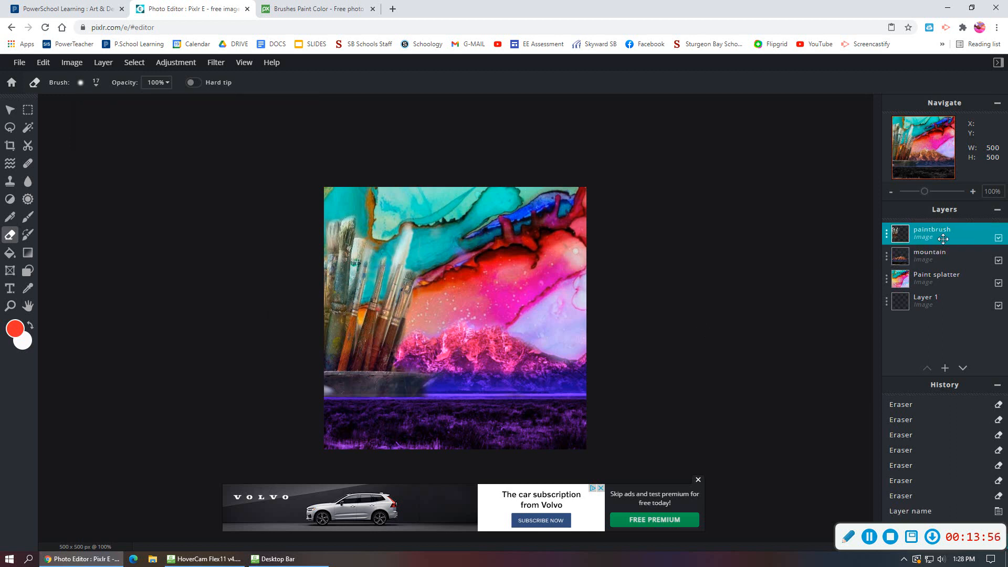
left_click(173, 66)
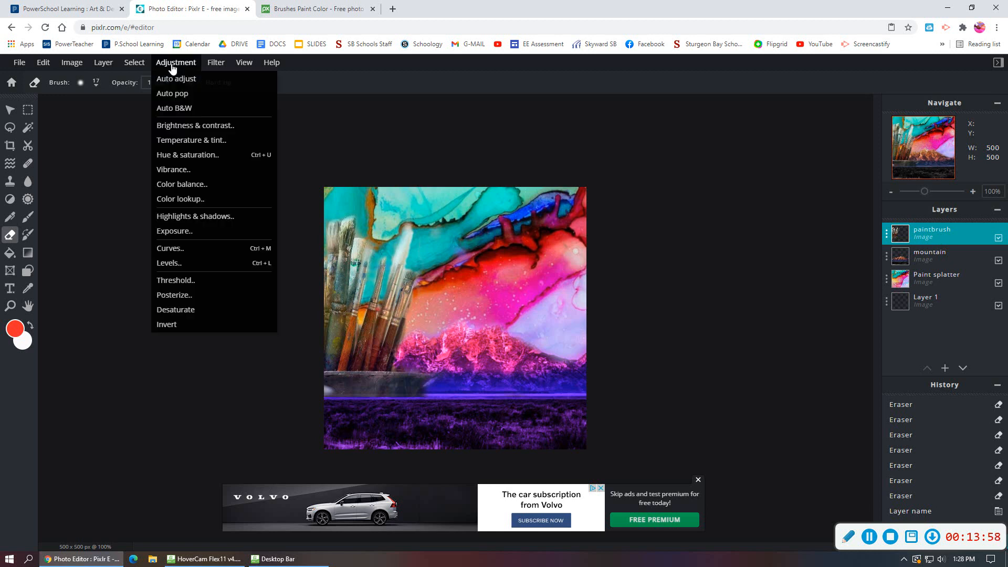
left_click(227, 184)
left_click_drag(195, 237, 90, 244)
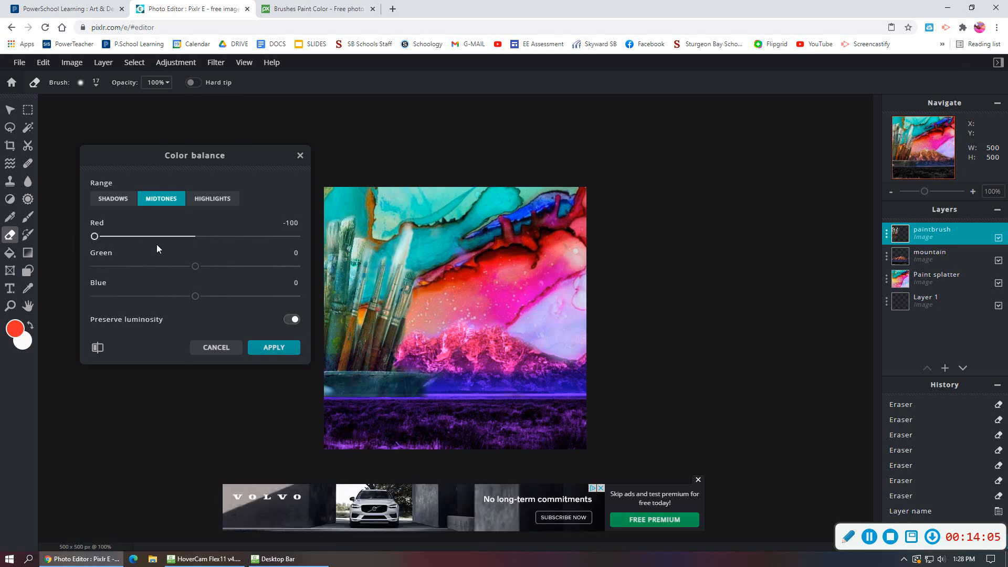
left_click_drag(190, 297, 115, 275)
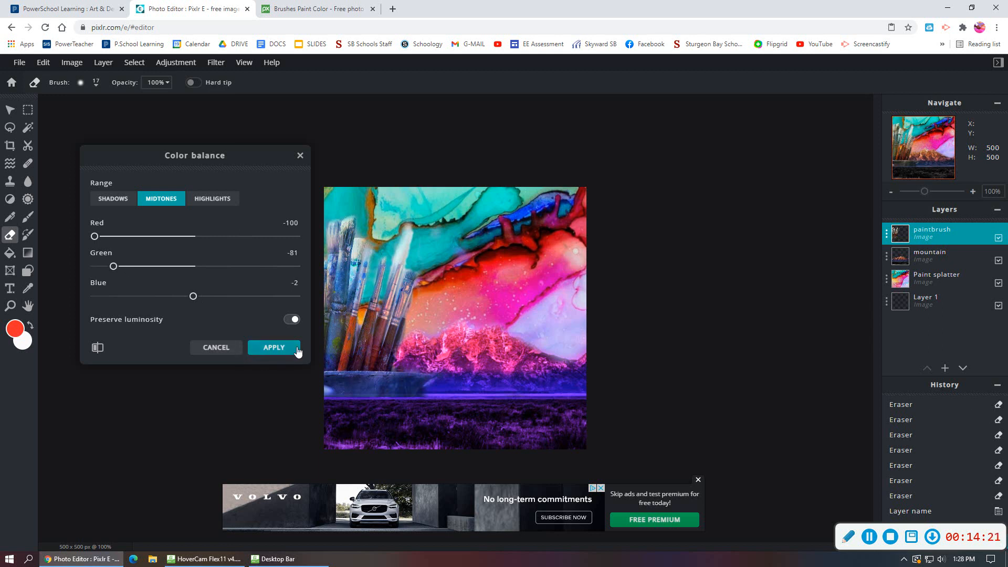
left_click(273, 347)
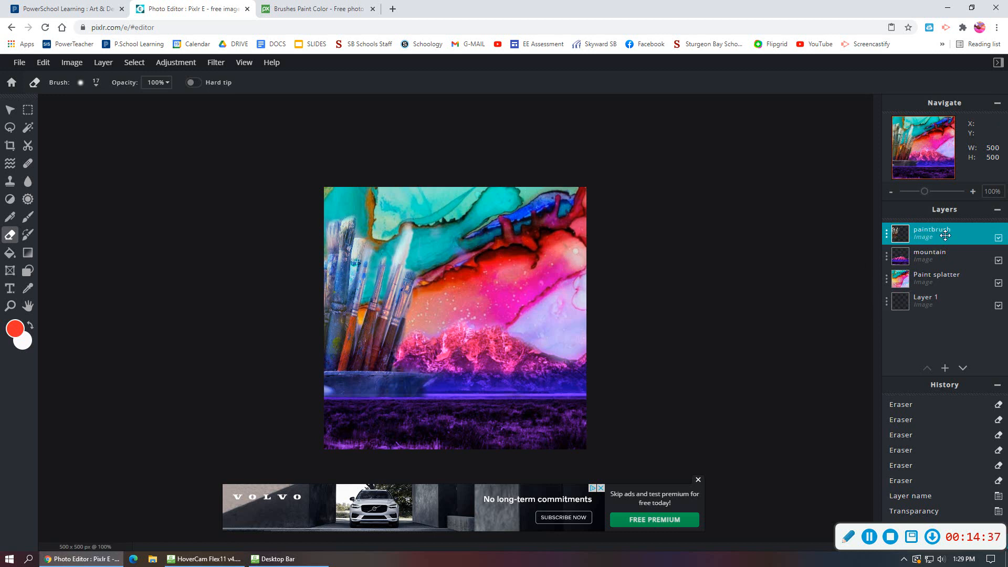
left_click_drag(940, 233, 943, 256)
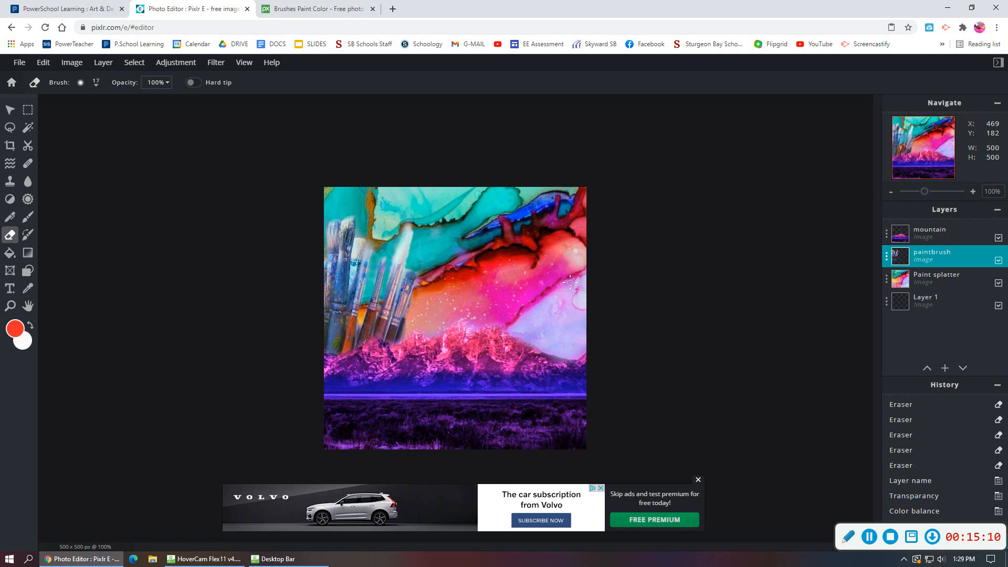
Save the collage as a PXZ project file that keeps the layers.
left_click(19, 62)
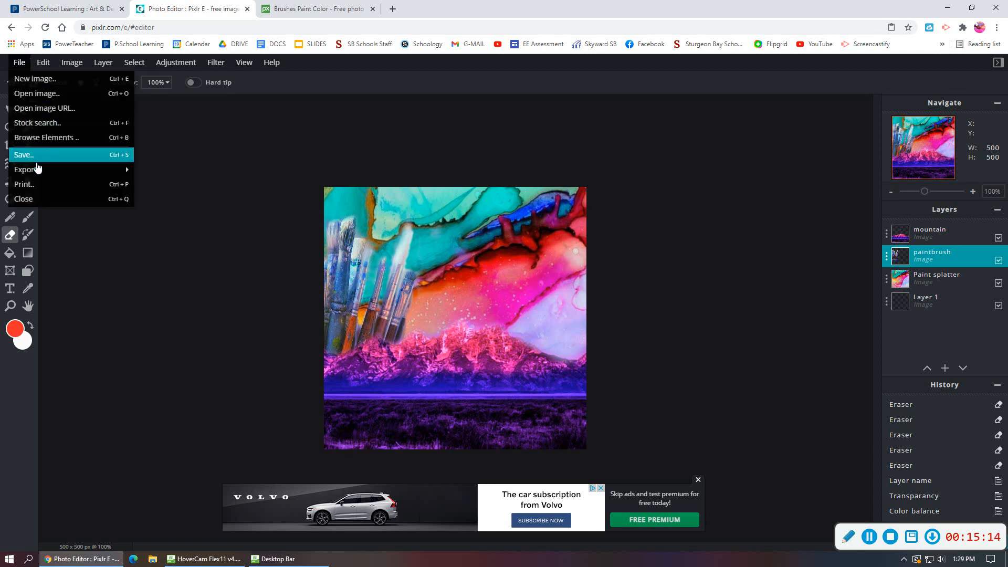
left_click(37, 157)
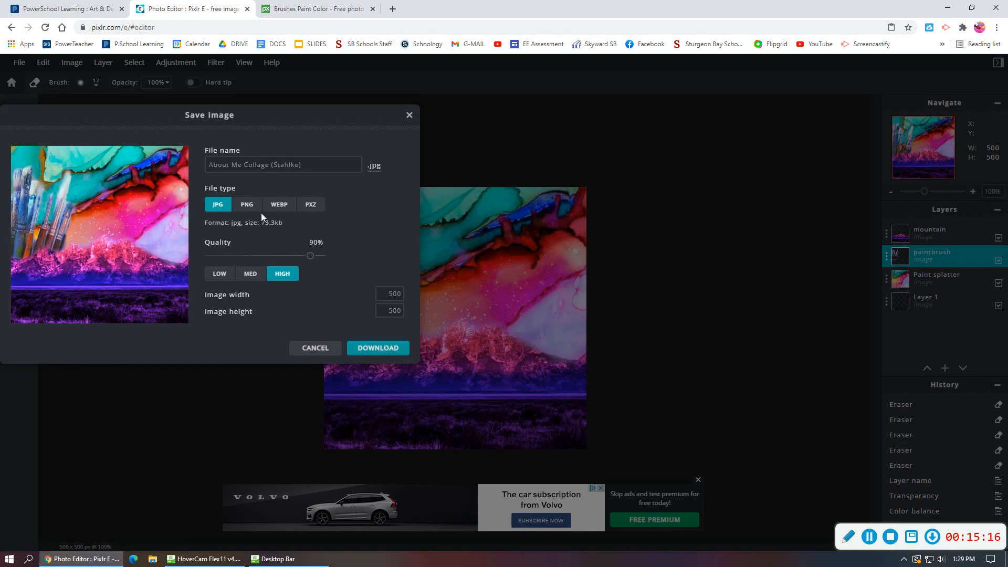
left_click(310, 206)
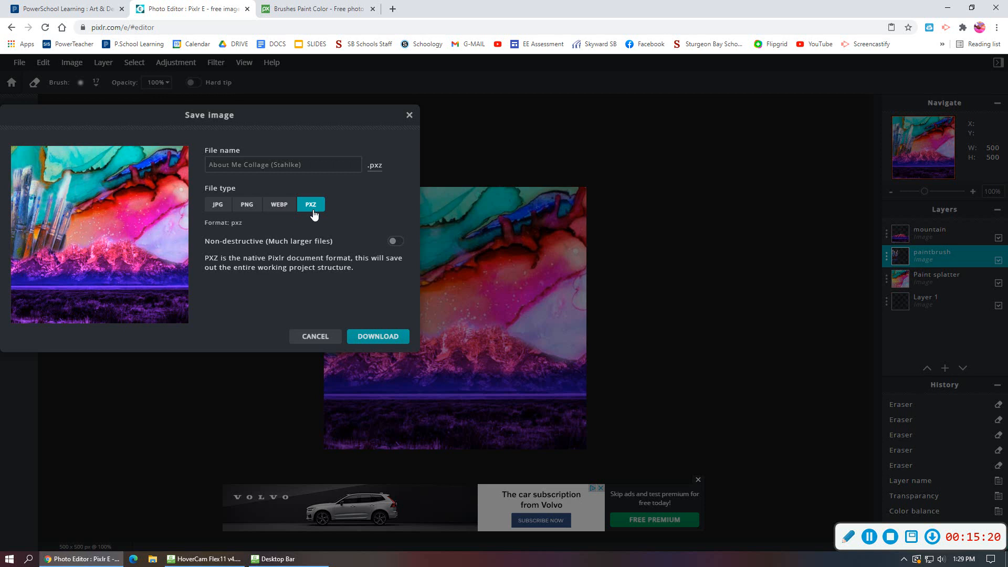
left_click(368, 338)
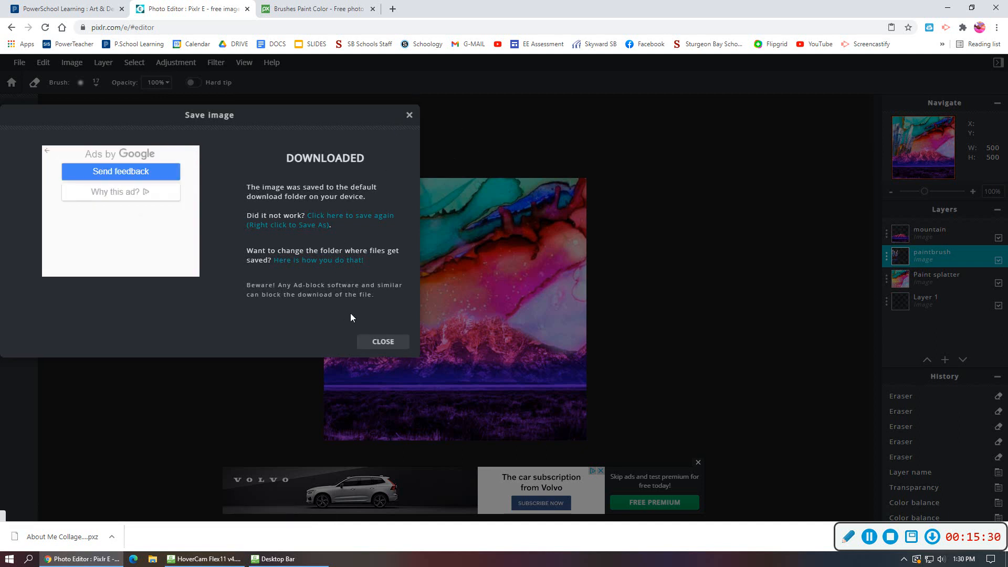
left_click(369, 343)
Save a copy of the collage as a high-quality JPG at 90% and 500 × 500 px.
left_click(19, 62)
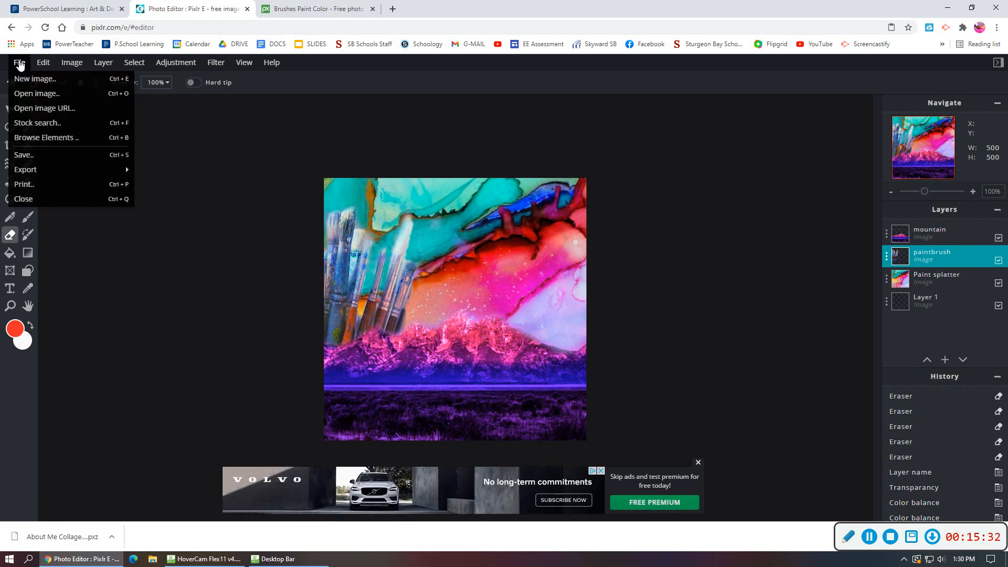
left_click(42, 152)
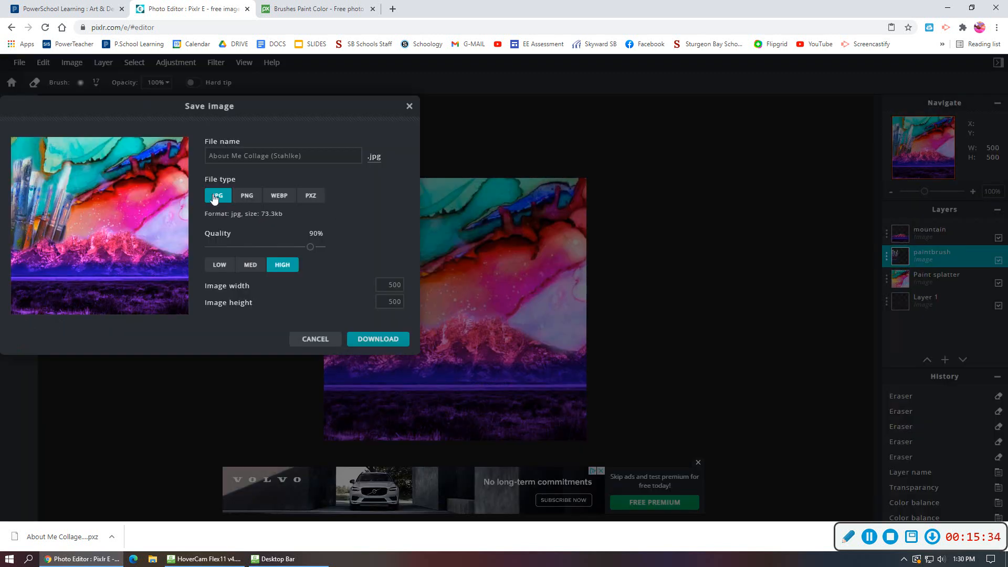
left_click(386, 339)
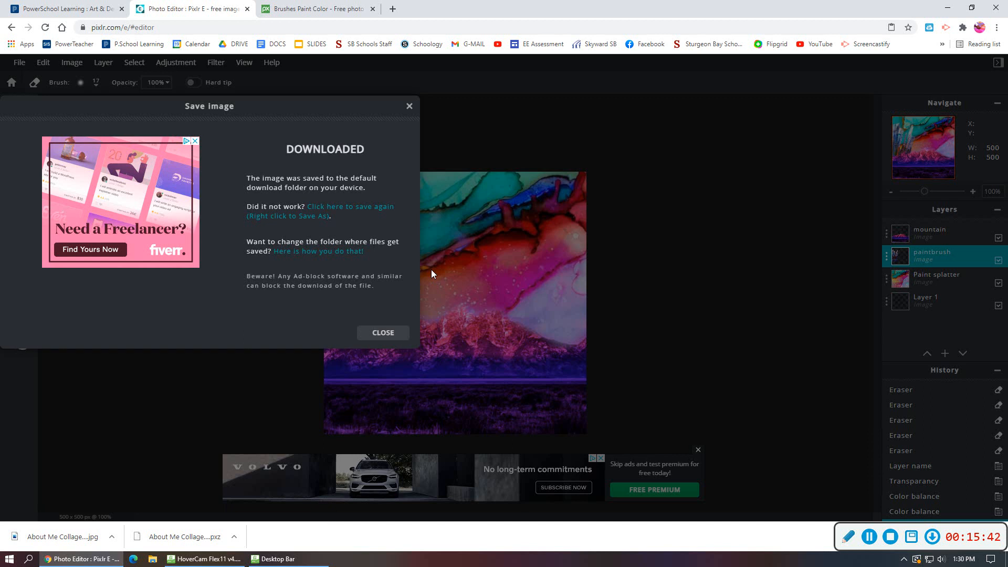
left_click(386, 333)
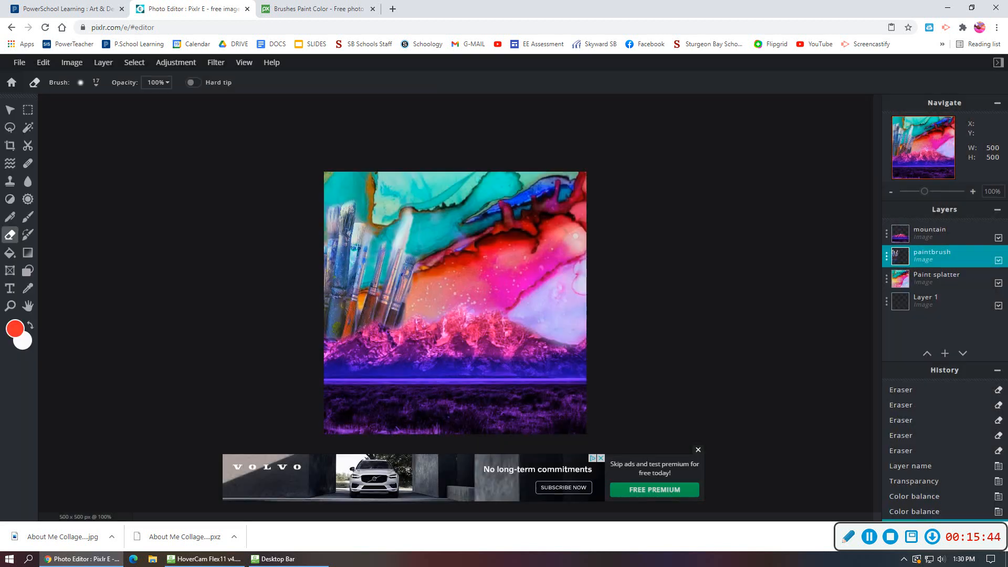